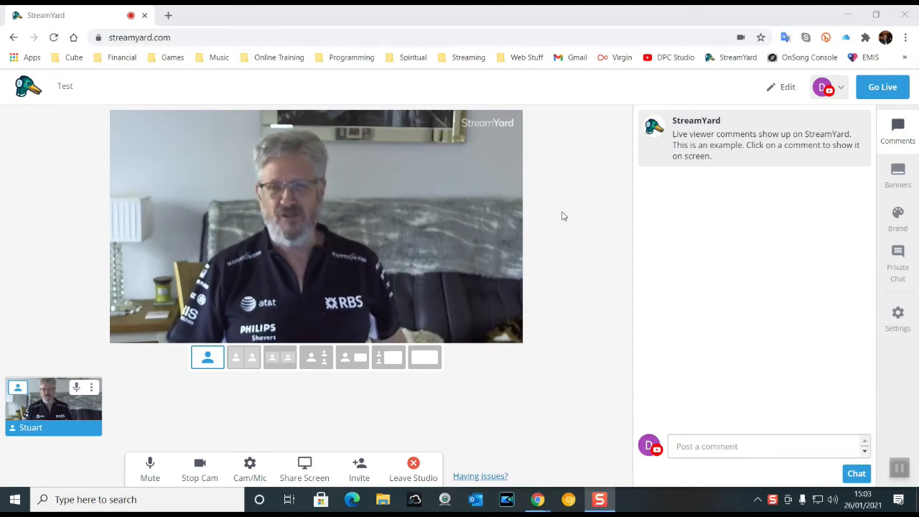
Show the example StreamYard comment on the broadcast and hide it again, twice.
{"action": "mouse_move", "coordinate": [497, 129]}
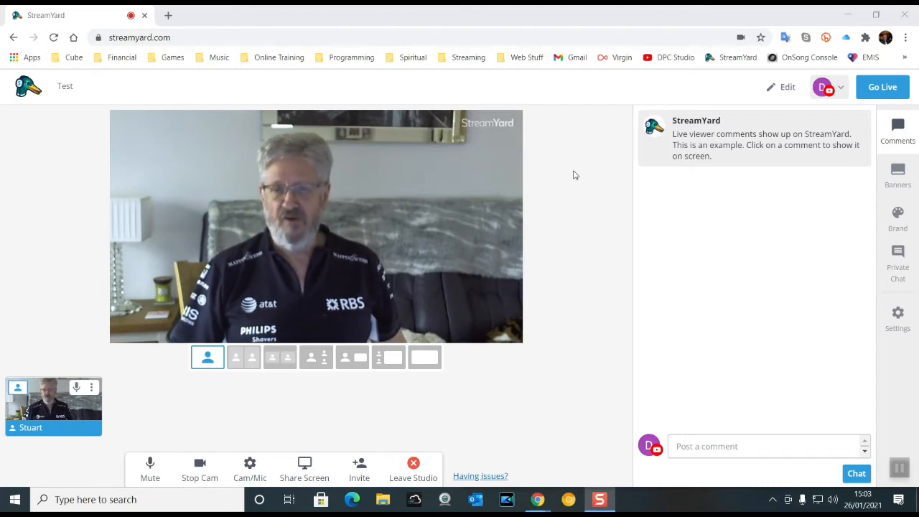
{"action": "mouse_move", "coordinate": [733, 137]}
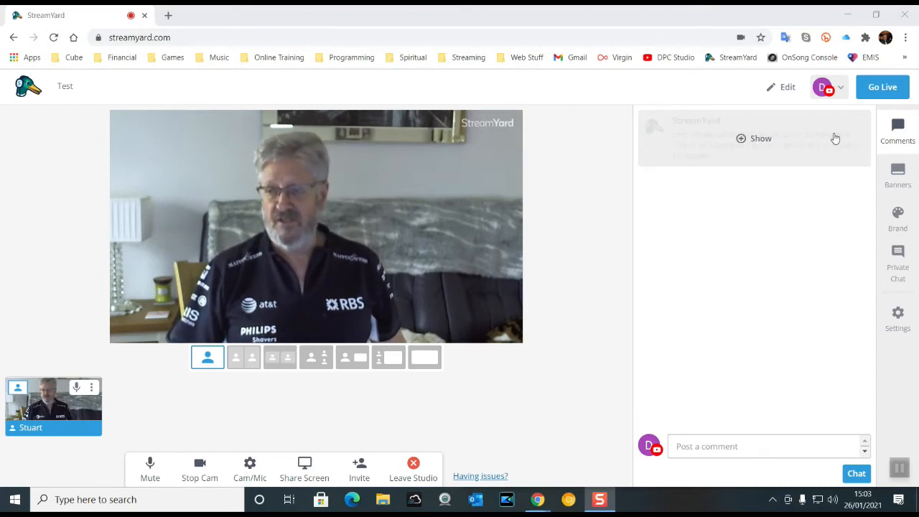
{"action": "left_click", "coordinate": [742, 142]}
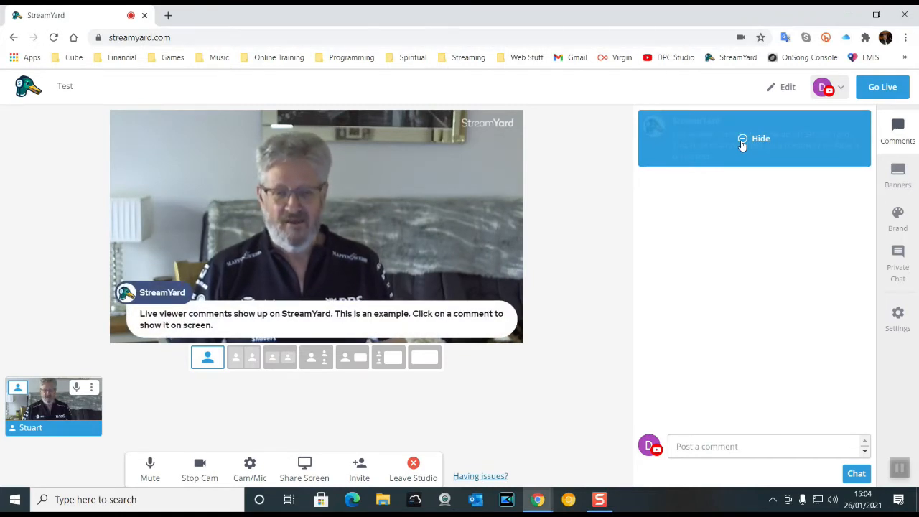
{"action": "left_click", "coordinate": [743, 142]}
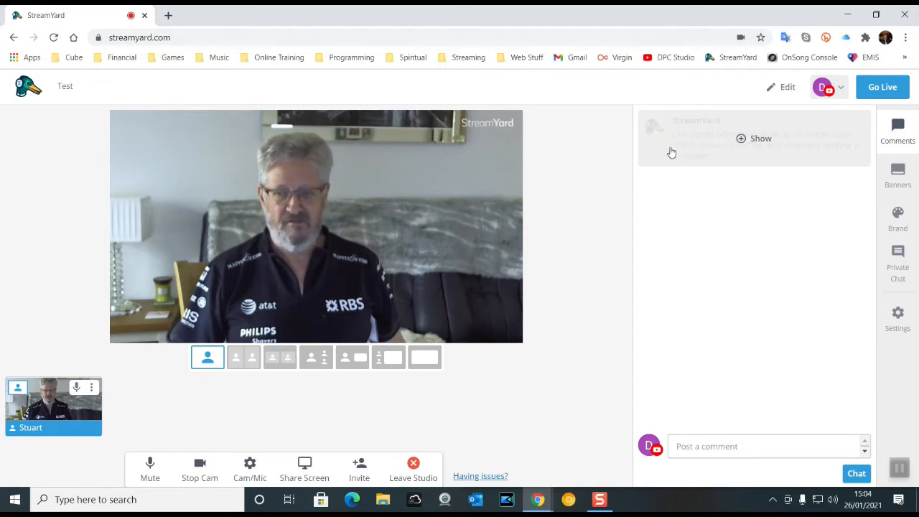
{"action": "left_click", "coordinate": [744, 140]}
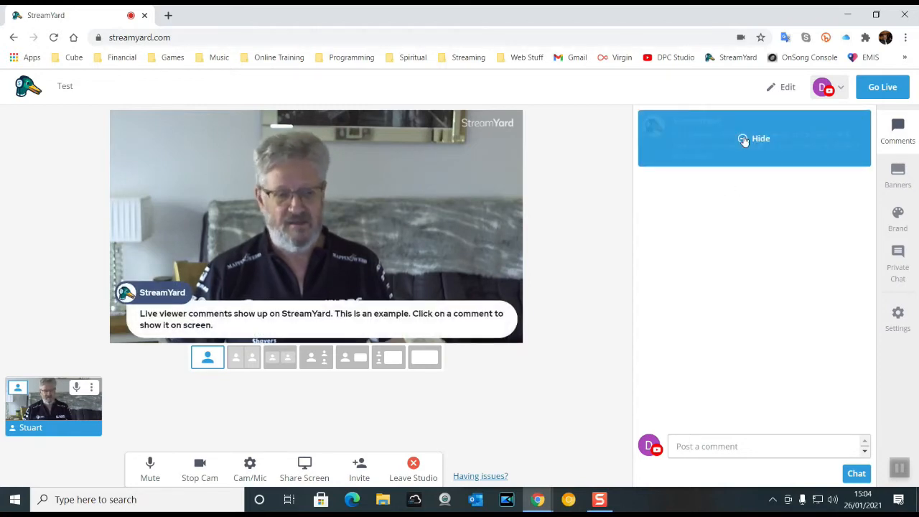
{"action": "left_click", "coordinate": [744, 140]}
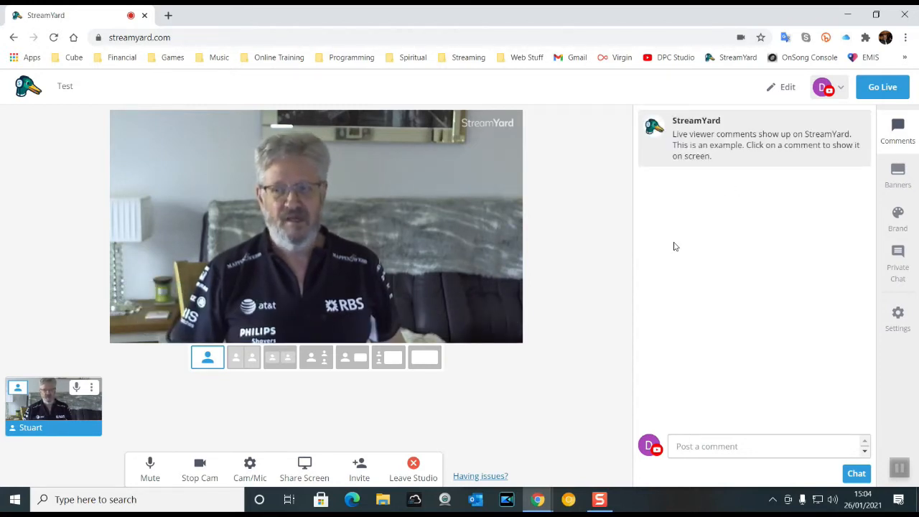
Show and hide the Church Service folder's two name banners, Sunday Service welcome banner and morning service ticker on the broadcast.
{"action": "left_click", "coordinate": [900, 178]}
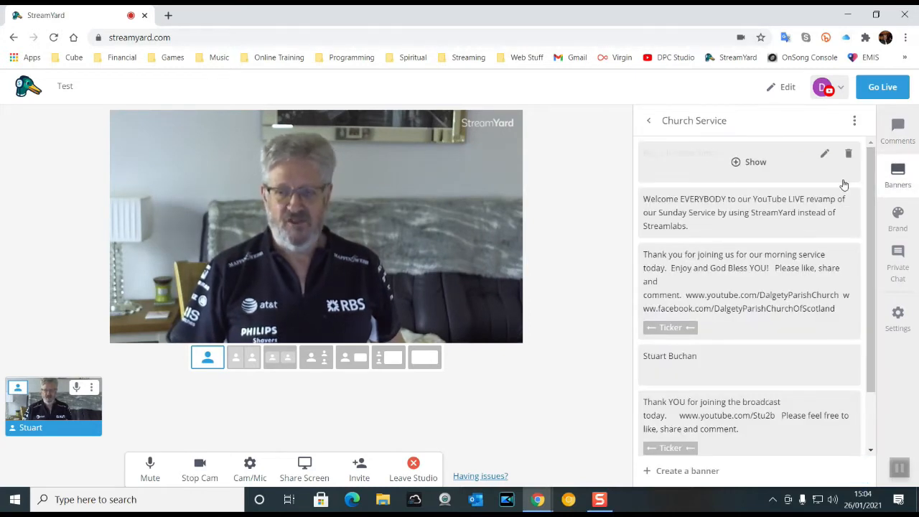
{"action": "left_click", "coordinate": [722, 167]}
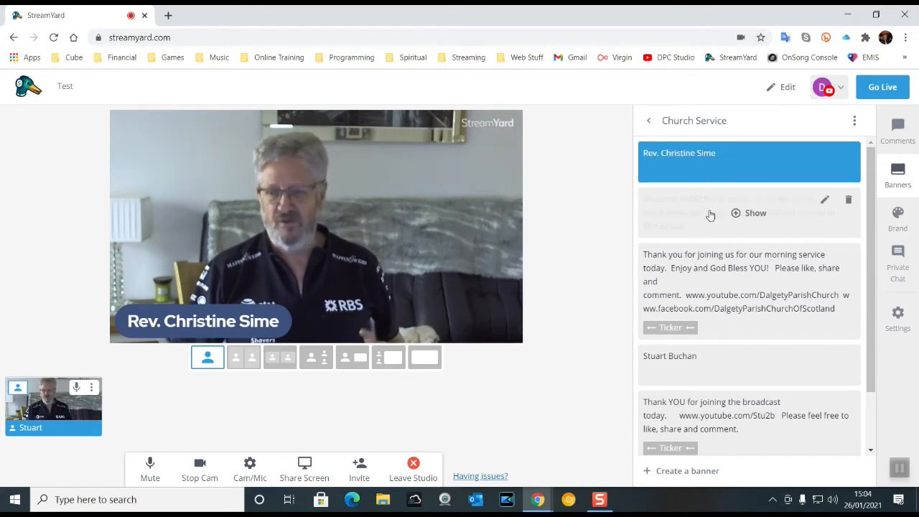
{"action": "left_click", "coordinate": [700, 217]}
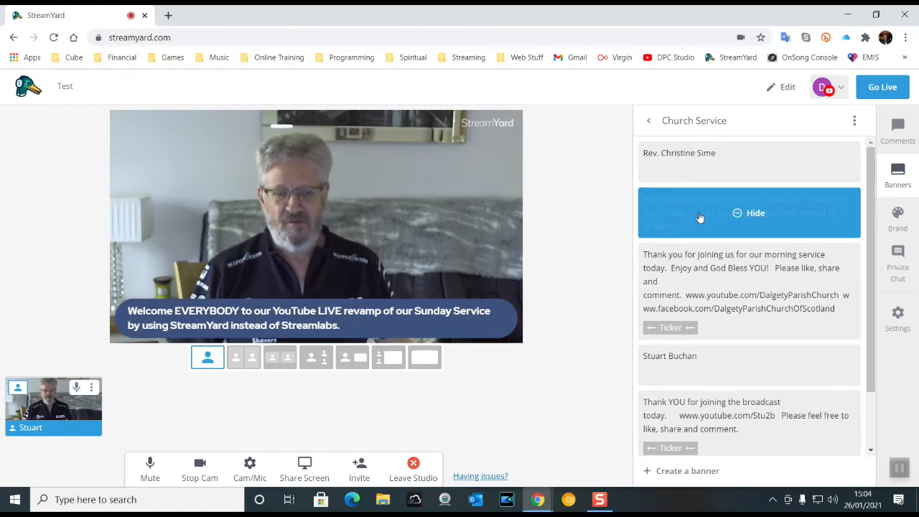
{"action": "left_click", "coordinate": [705, 270]}
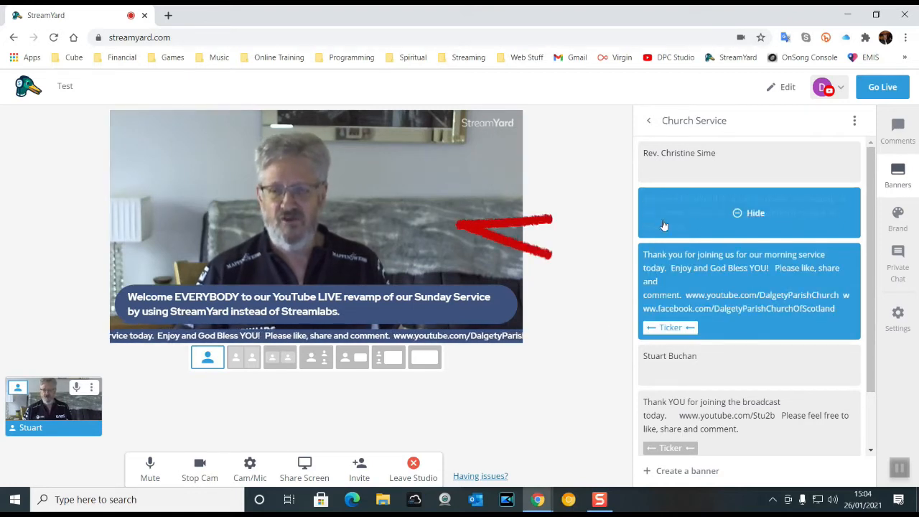
{"action": "left_click", "coordinate": [738, 216]}
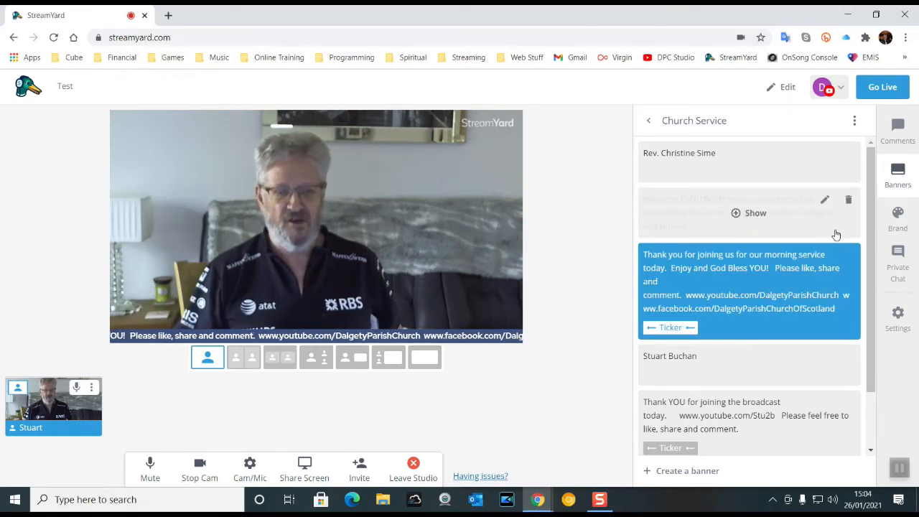
{"action": "left_click", "coordinate": [717, 295]}
{"action": "left_click", "coordinate": [683, 362]}
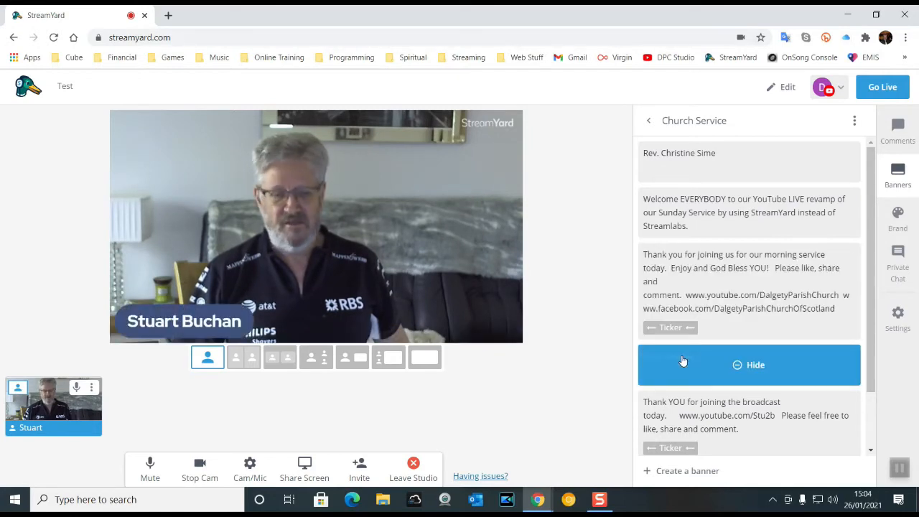
{"action": "left_click", "coordinate": [708, 373]}
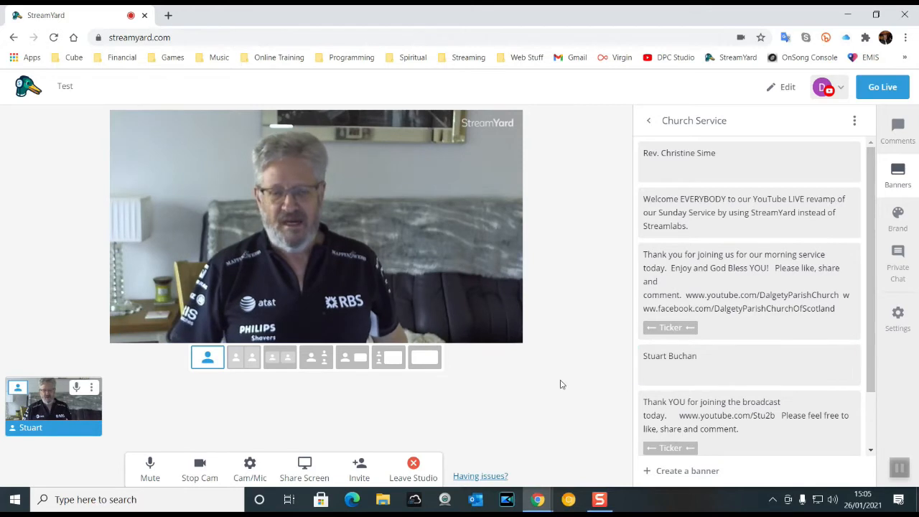
Look through the remaining Church Service banners and the banner folder list, and reopen the Church Service folder.
{"action": "scroll", "coordinate": [744, 394], "scroll_direction": "down", "scroll_amount": 1}
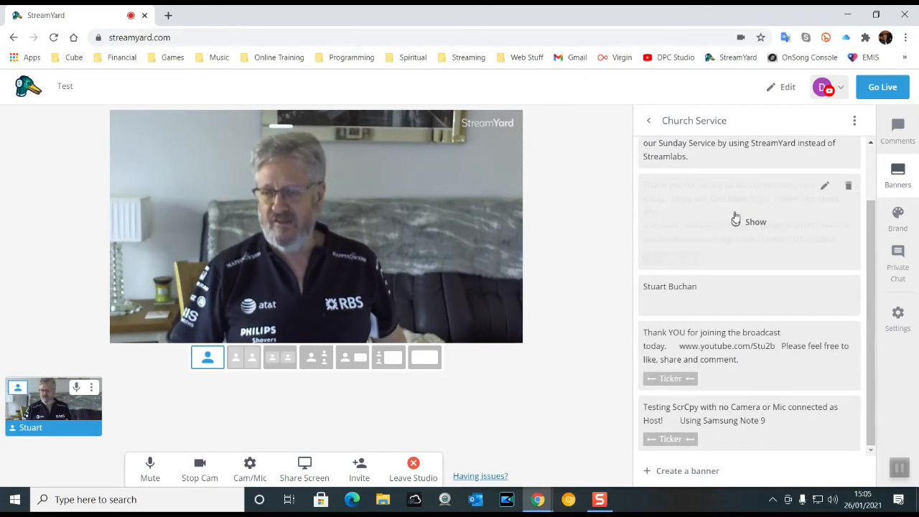
{"action": "scroll", "coordinate": [747, 197], "scroll_direction": "up", "scroll_amount": 1}
{"action": "left_click", "coordinate": [650, 120]}
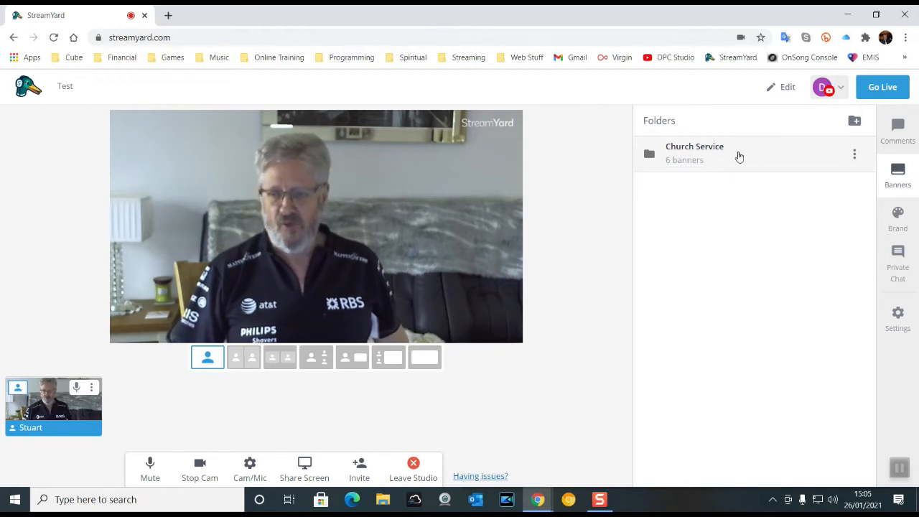
{"action": "left_click", "coordinate": [691, 166]}
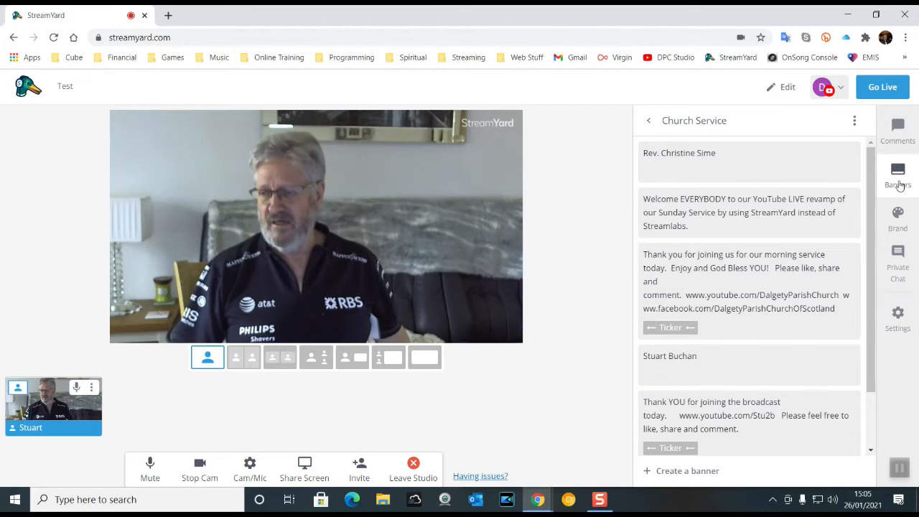
View the upgraded plans for removing the StreamYard logo from the brand settings, and return to the studio.
{"action": "left_click", "coordinate": [898, 219]}
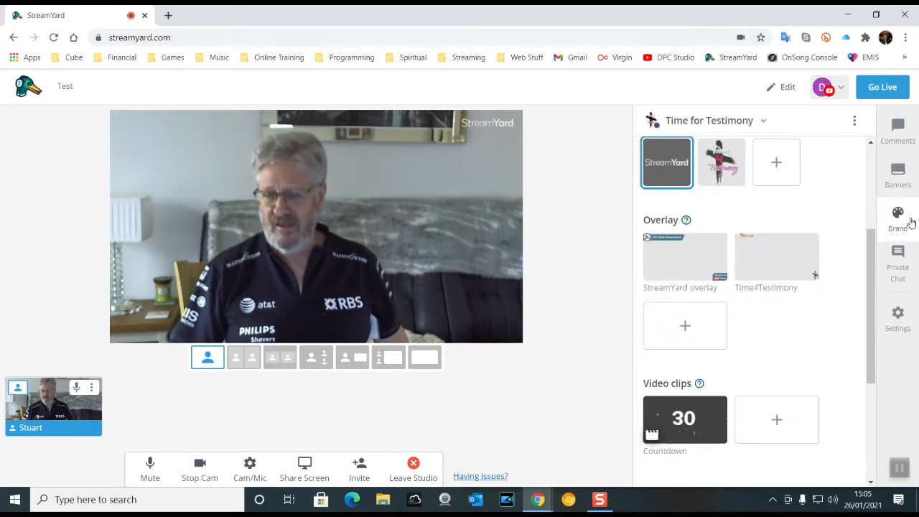
{"action": "left_click", "coordinate": [668, 169]}
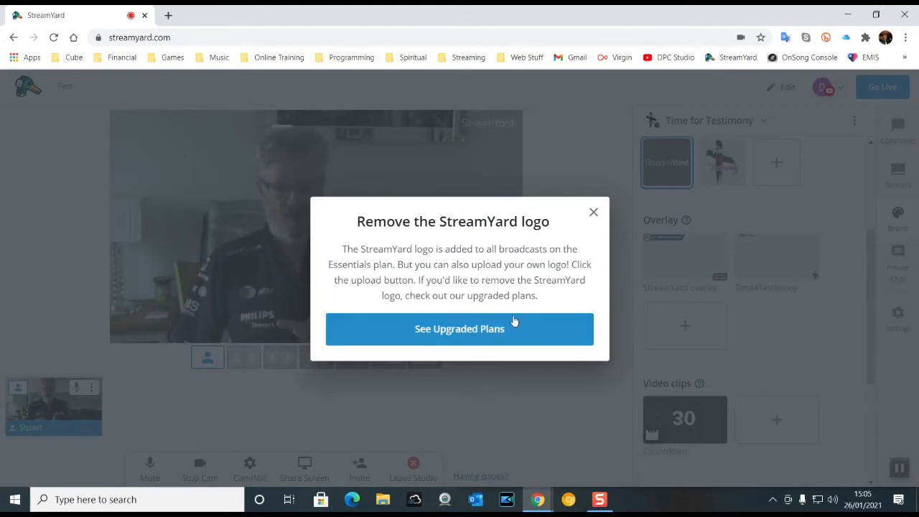
{"action": "left_click", "coordinate": [446, 332]}
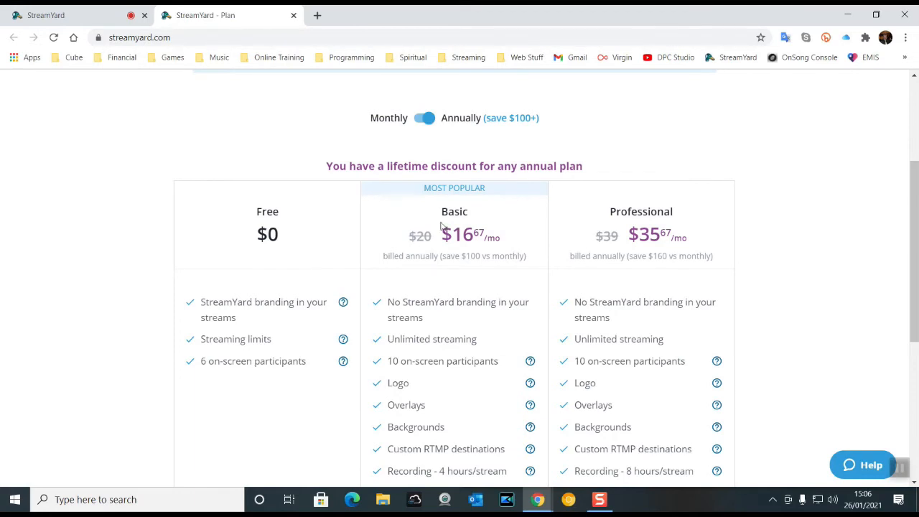
{"action": "left_click", "coordinate": [293, 15]}
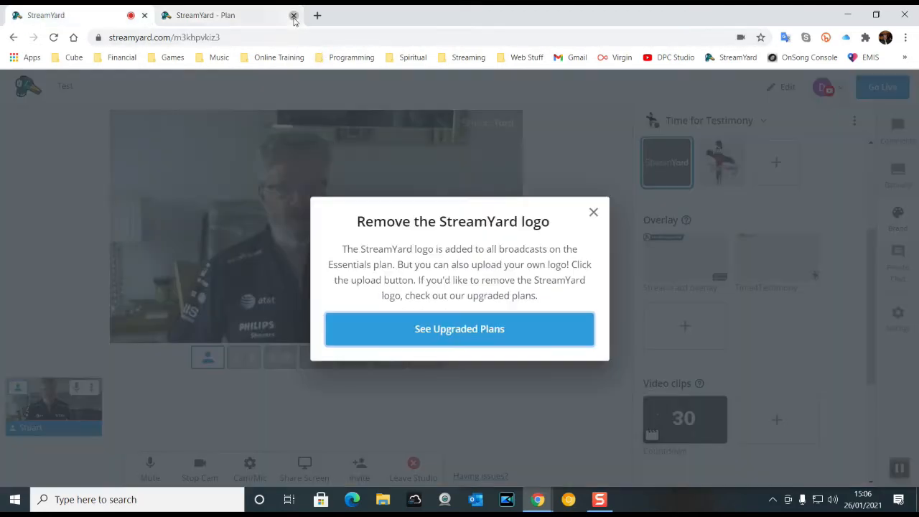
{"action": "left_click", "coordinate": [595, 213]}
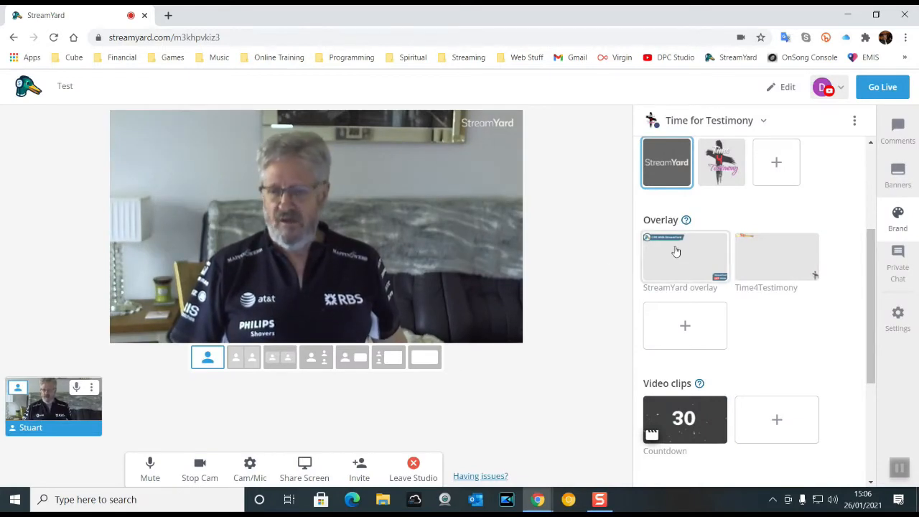
Preview the Time 4 Testimony logo and the StreamYard overlay, and apply the Time4Testimony overlay to the broadcast.
{"action": "left_click", "coordinate": [722, 165]}
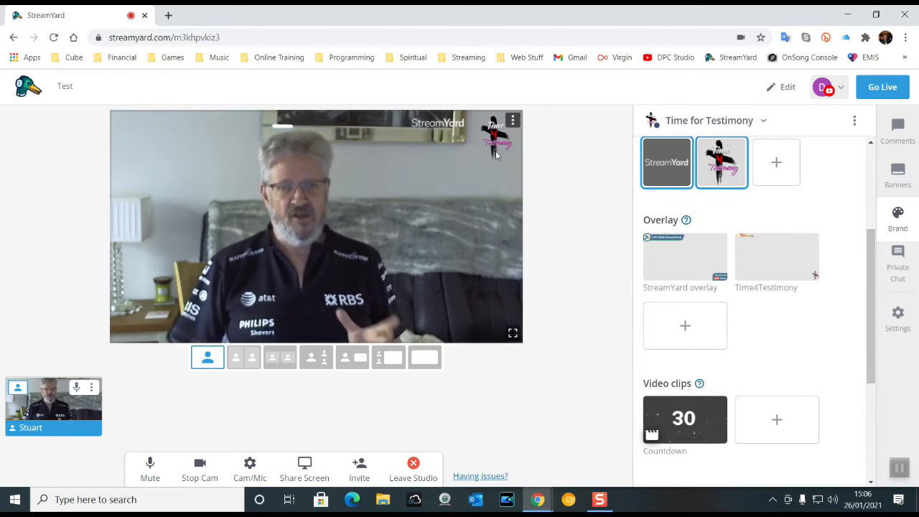
{"action": "left_click", "coordinate": [725, 165]}
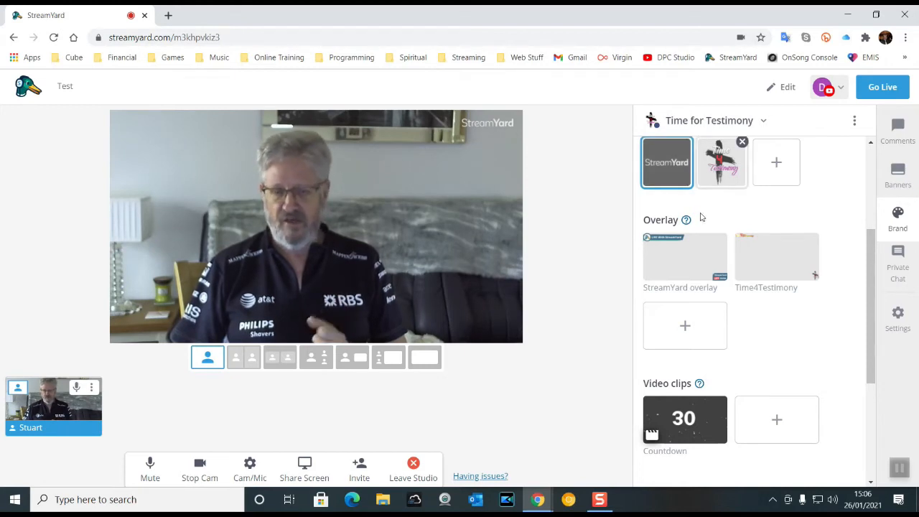
{"action": "left_click", "coordinate": [696, 258]}
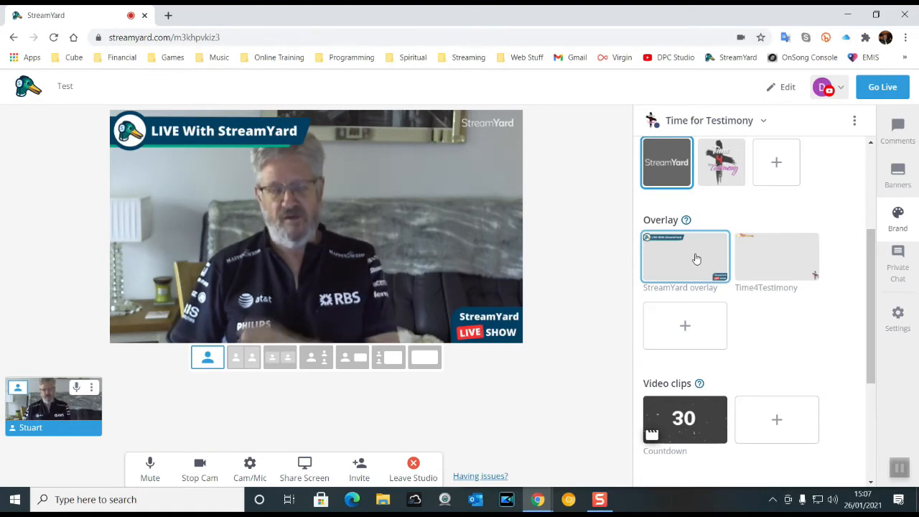
{"action": "left_click", "coordinate": [800, 265]}
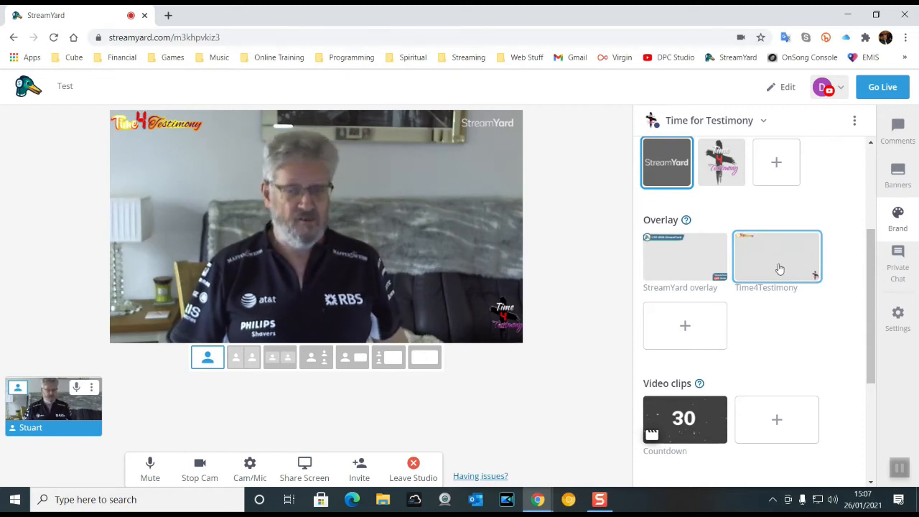
Play the Countdown video clip on the broadcast and unmute the microphone.
{"action": "scroll", "coordinate": [780, 273], "scroll_direction": "down", "scroll_amount": 1}
{"action": "scroll", "coordinate": [771, 281], "scroll_direction": "down", "scroll_amount": 1}
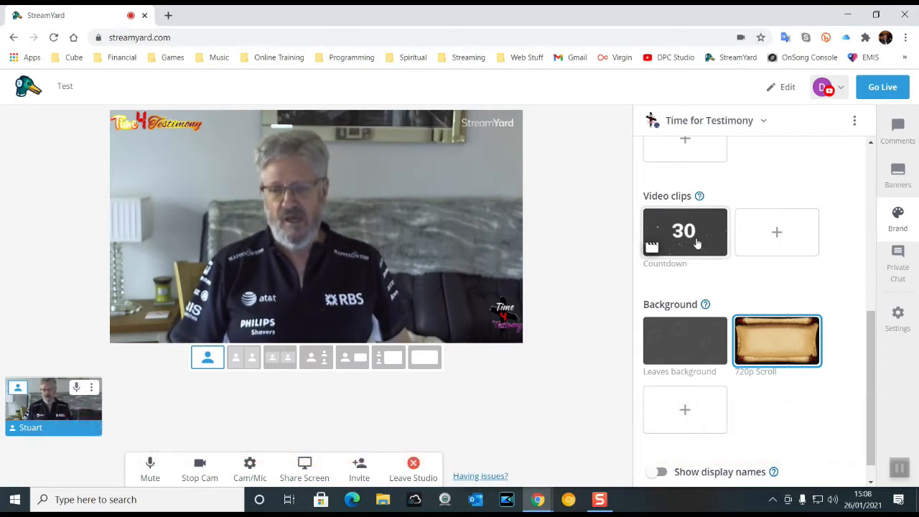
{"action": "left_click", "coordinate": [697, 244]}
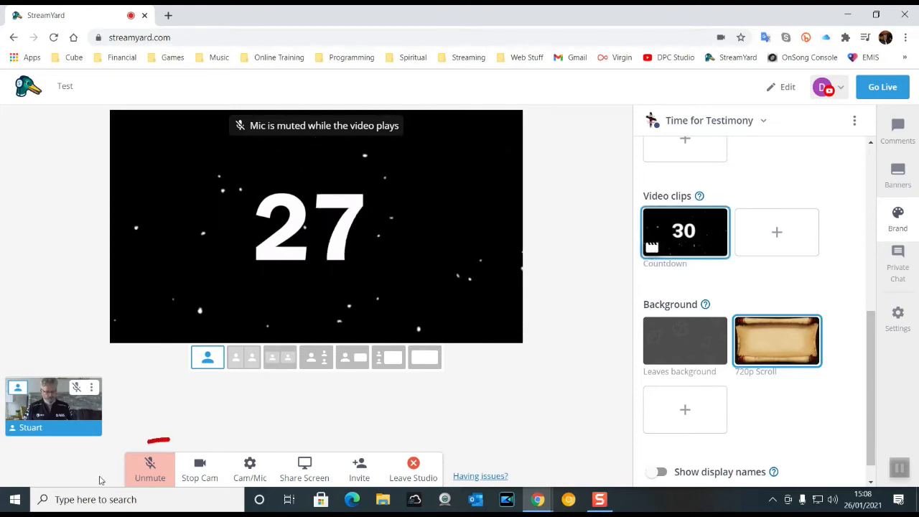
{"action": "left_click", "coordinate": [138, 475]}
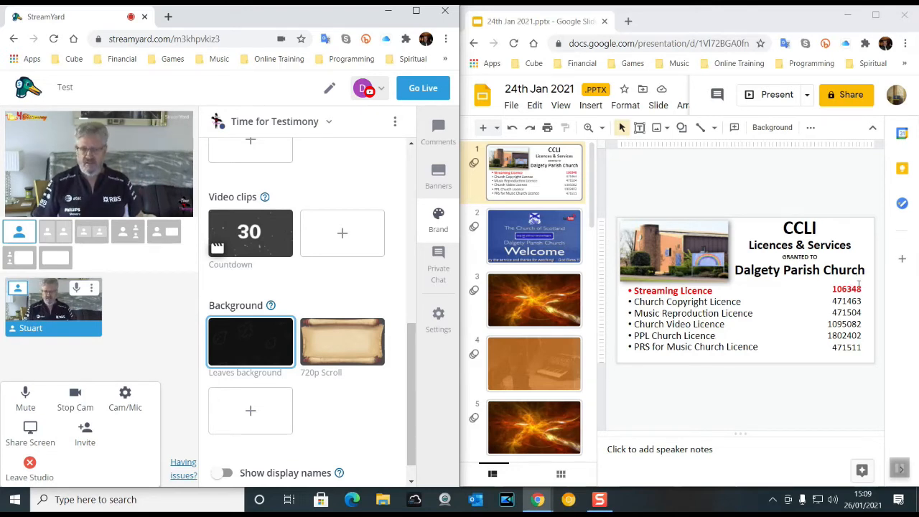
Share the Chrome tab "24th Jan 2021.pptx - Google Slides" into the studio with audio included.
{"action": "left_click", "coordinate": [22, 429]}
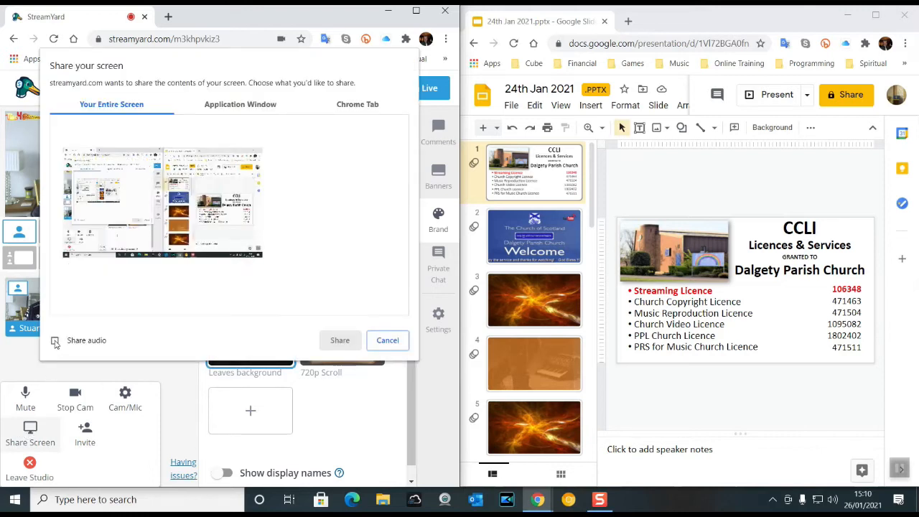
{"action": "left_click", "coordinate": [363, 108]}
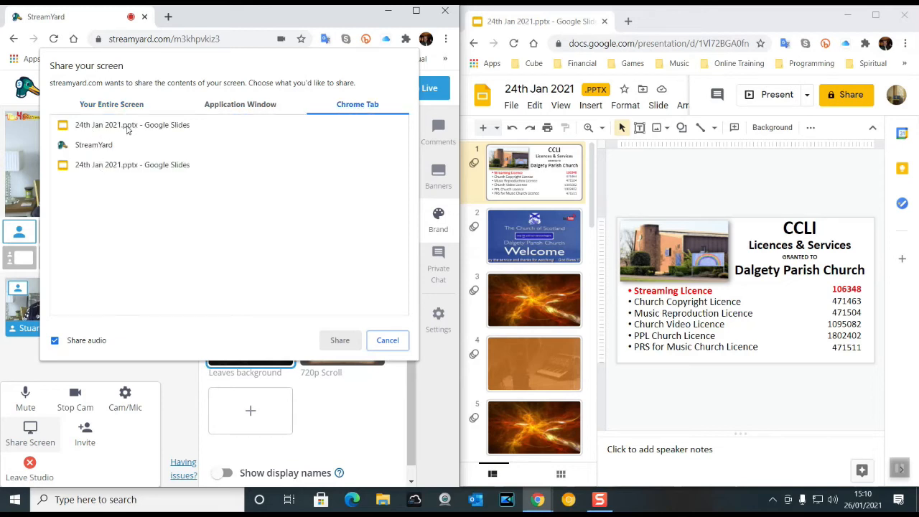
{"action": "left_click", "coordinate": [128, 128]}
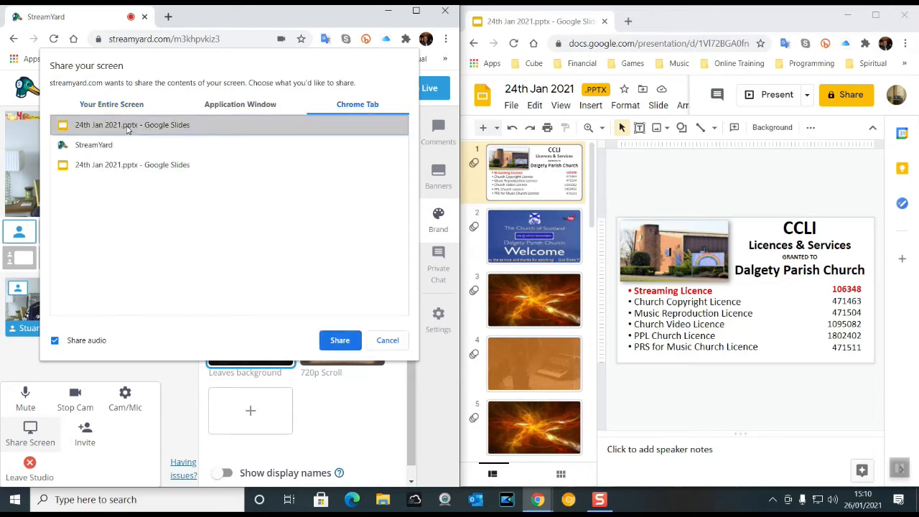
{"action": "left_click", "coordinate": [341, 341]}
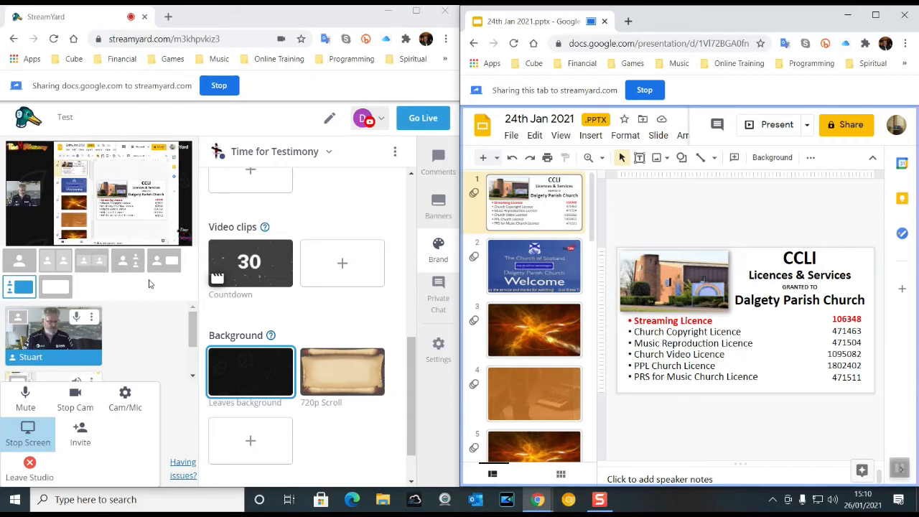
Try the camera-only layout, return to the layout with large slides beside a small camera view, and maximize the studio window.
{"action": "left_click", "coordinate": [126, 263]}
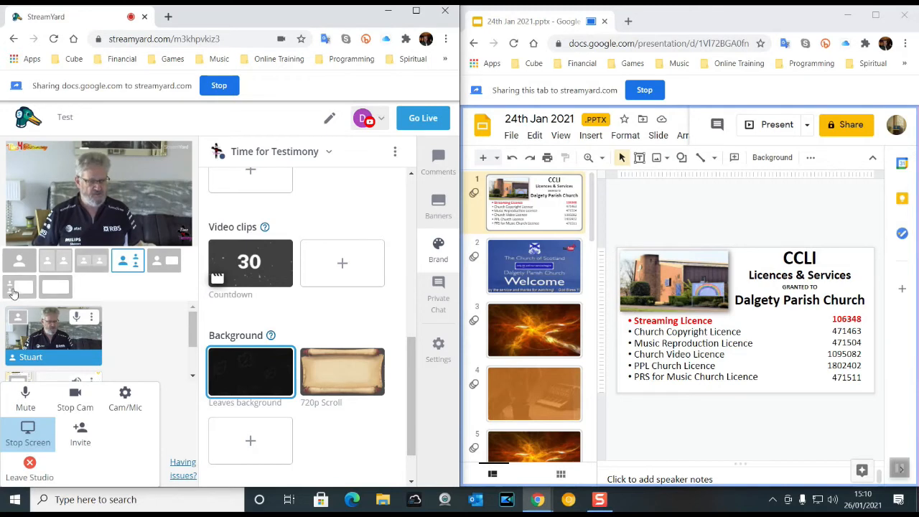
{"action": "left_click", "coordinate": [13, 291]}
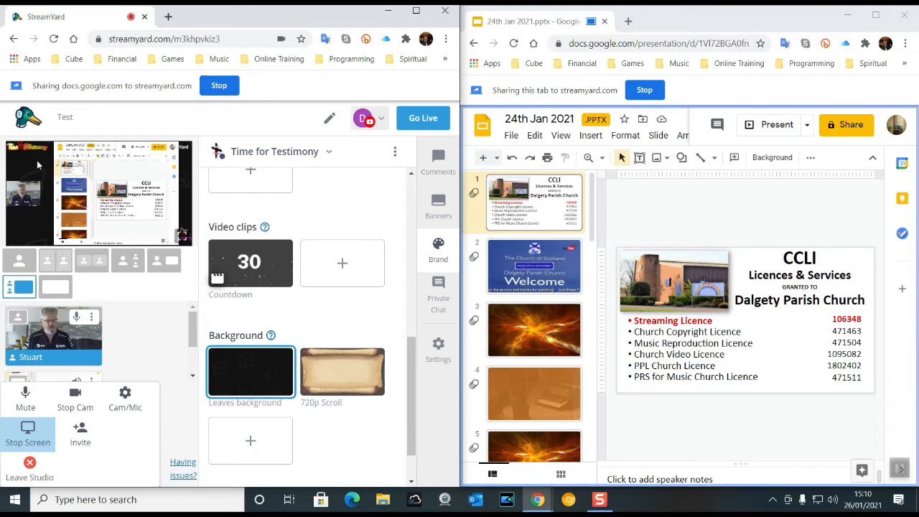
{"action": "left_click", "coordinate": [416, 10]}
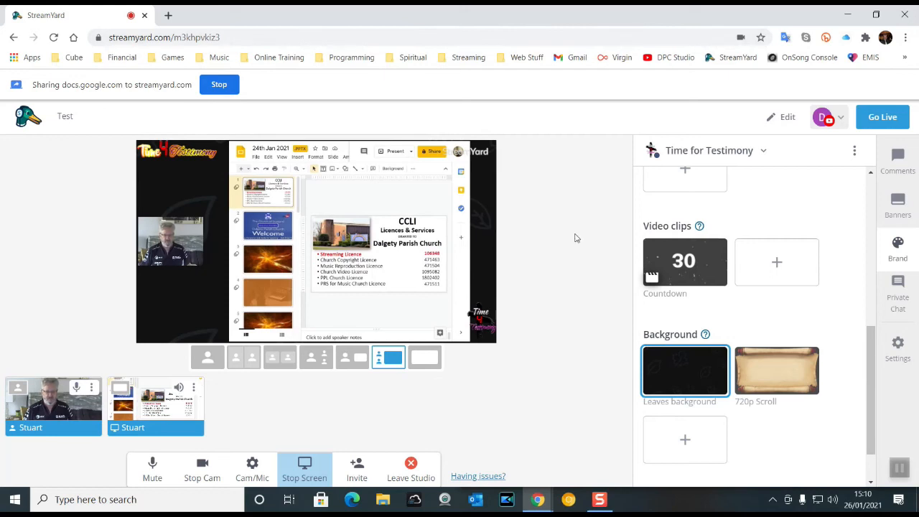
Apply the 720p Scroll background while showing the large-camera layout with small slides, and return to the large-slides layout.
{"action": "mouse_move", "coordinate": [176, 420]}
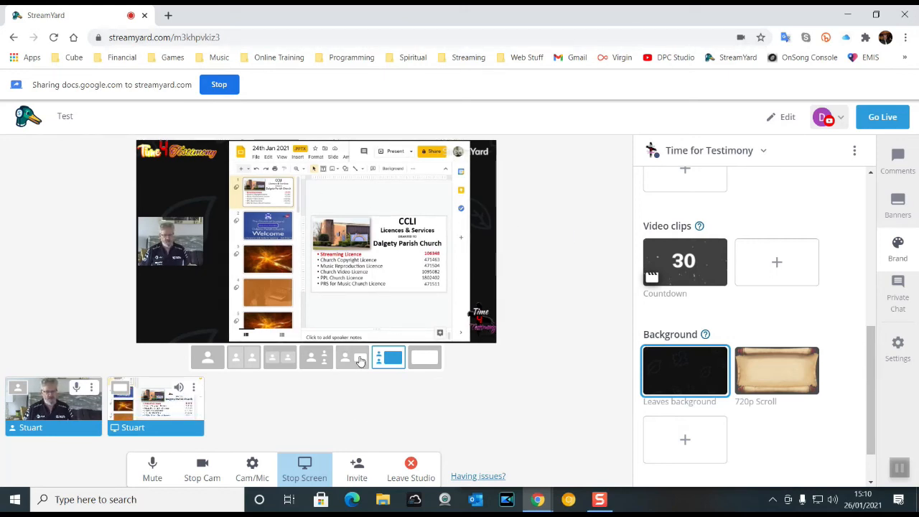
{"action": "left_click", "coordinate": [359, 361]}
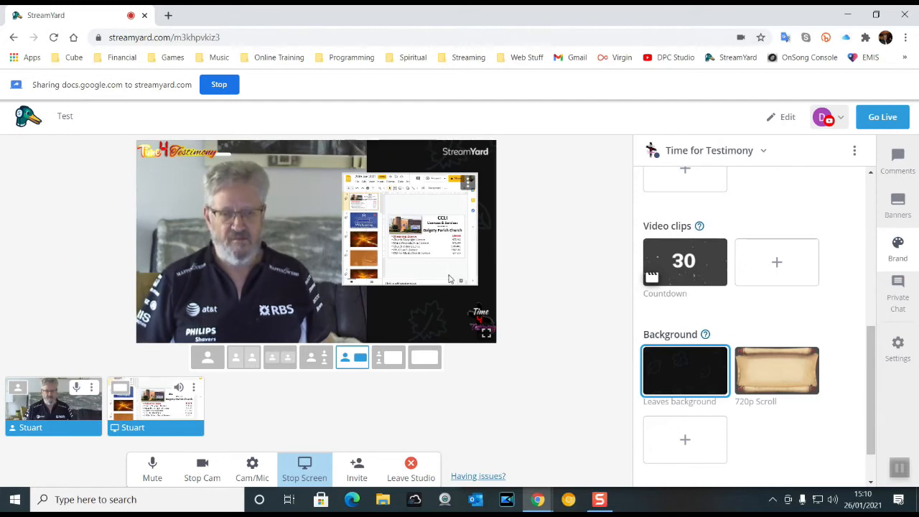
{"action": "left_click", "coordinate": [793, 375]}
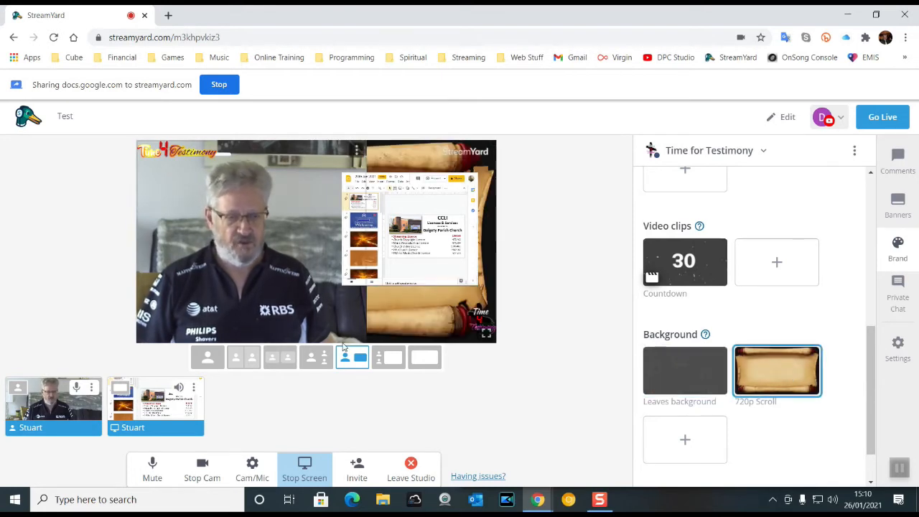
{"action": "left_click", "coordinate": [385, 363]}
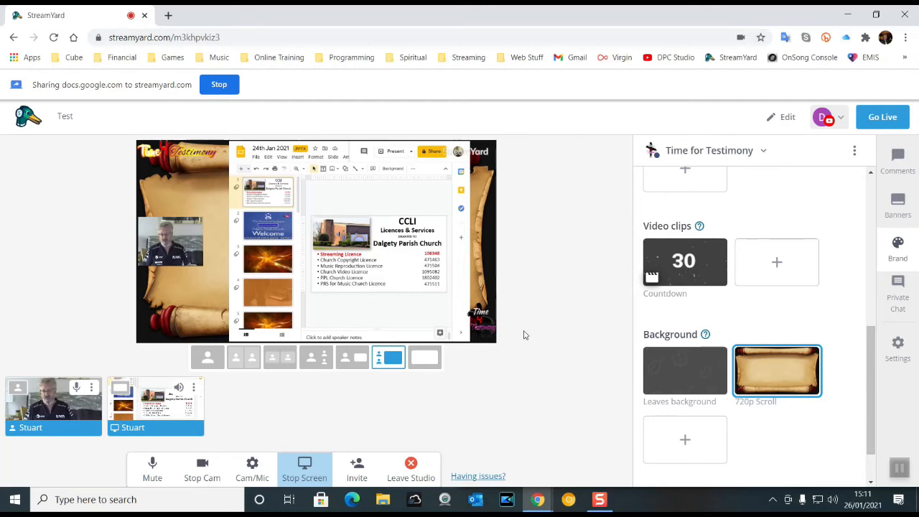
Remove the shared slides from the stream and turn on display names.
{"action": "scroll", "coordinate": [769, 430], "scroll_direction": "down", "scroll_amount": 1}
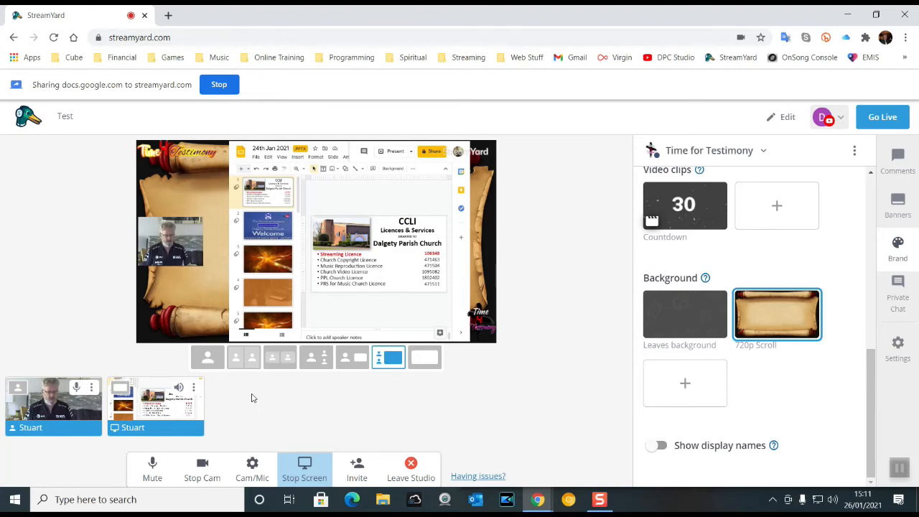
{"action": "mouse_move", "coordinate": [177, 406]}
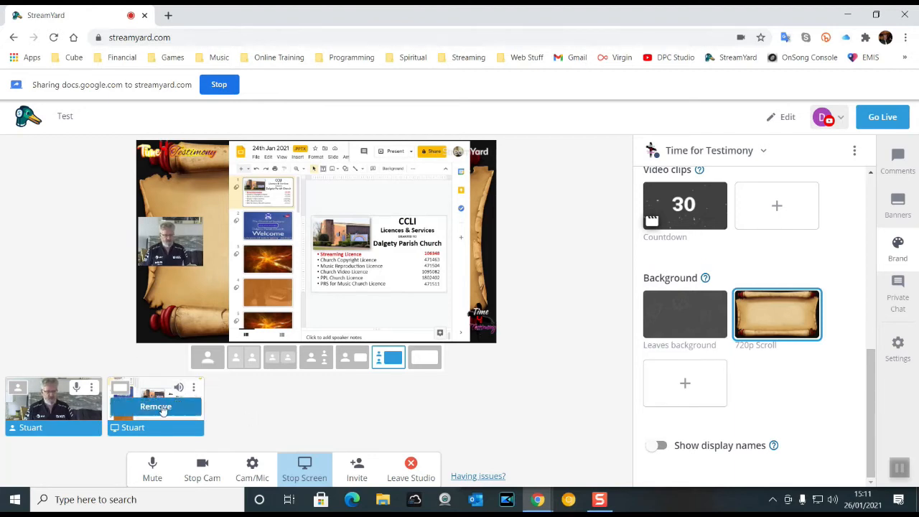
{"action": "left_click", "coordinate": [155, 406]}
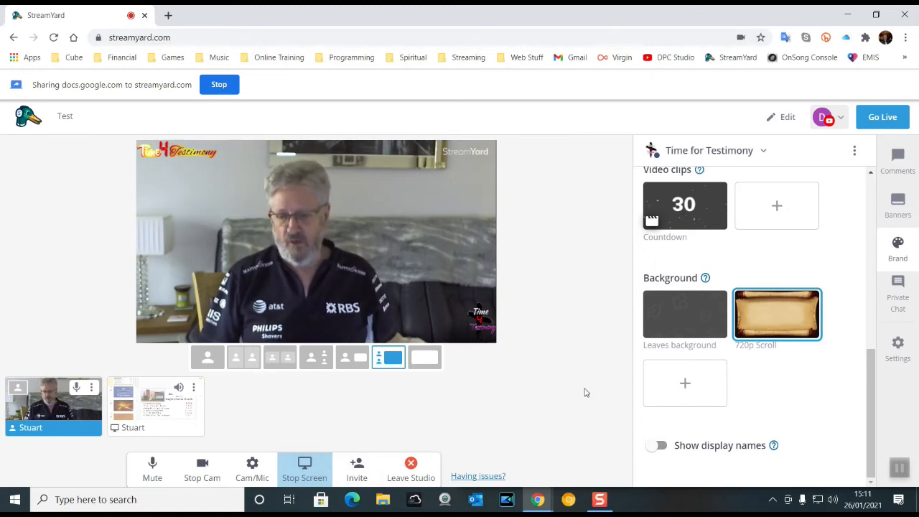
{"action": "left_click", "coordinate": [660, 447]}
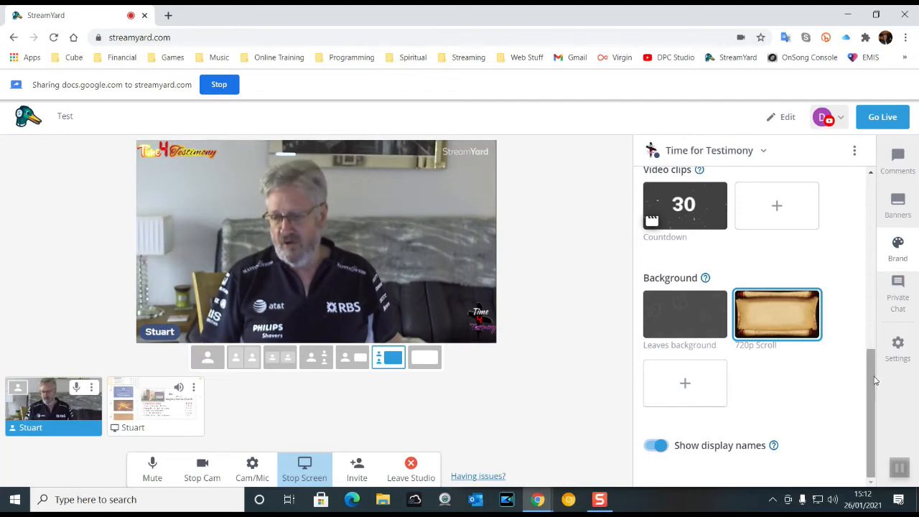
Switch to the Red brand and try the Default, Bubble and Block themes before returning to Minimal.
{"action": "left_click_drag", "start_coordinate": [874, 382], "coordinate": [861, 183]}
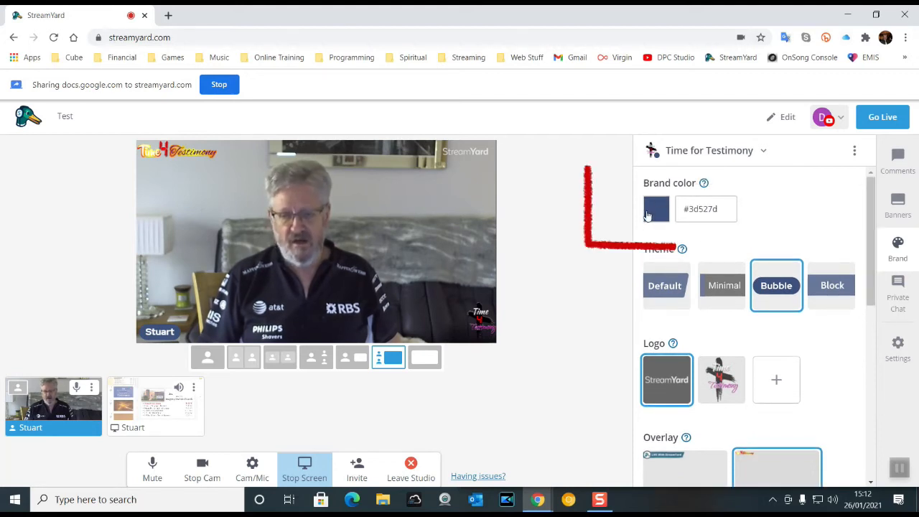
{"action": "left_click", "coordinate": [764, 150]}
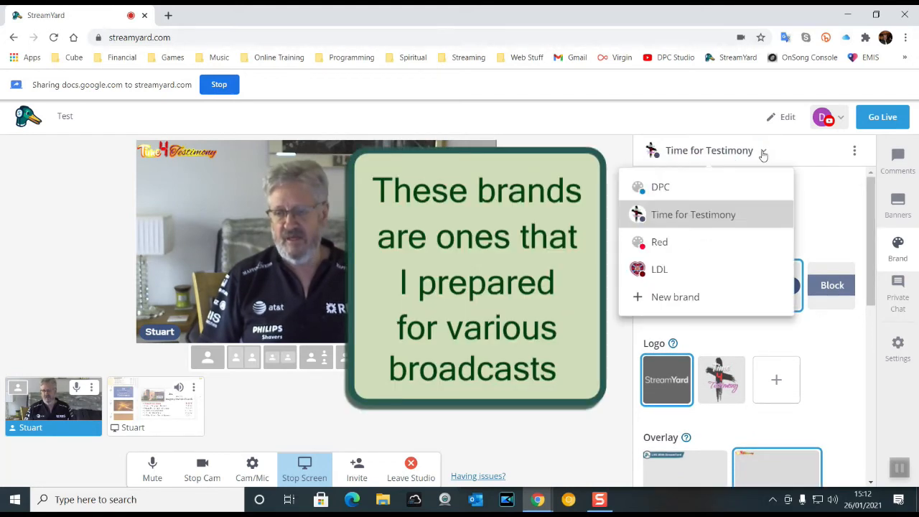
{"action": "left_click", "coordinate": [653, 246]}
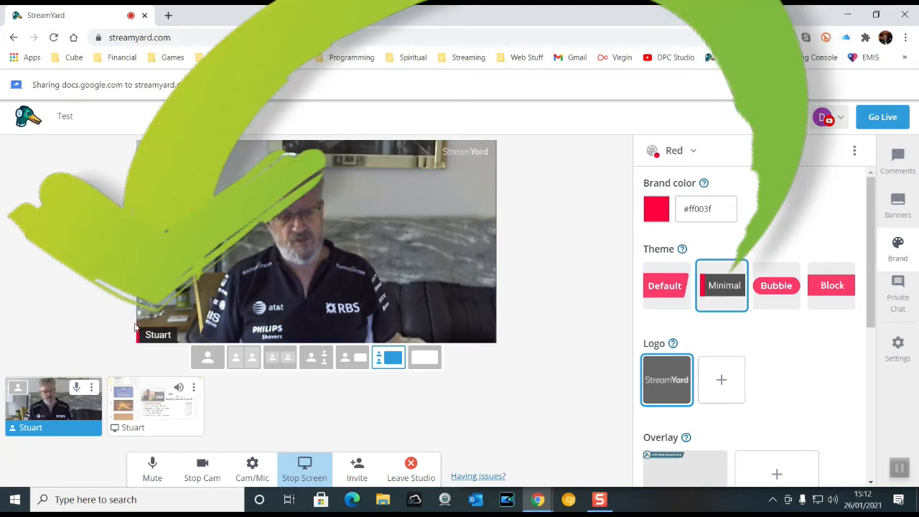
{"action": "left_click", "coordinate": [668, 292]}
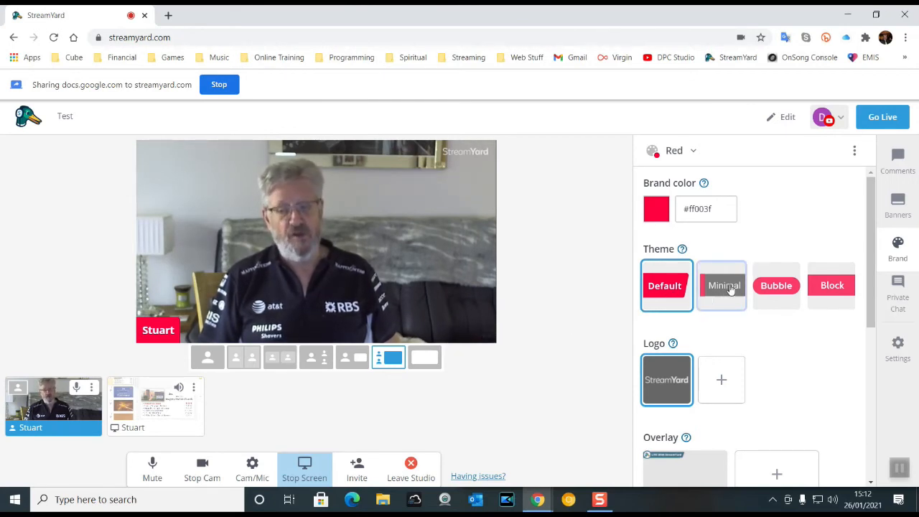
{"action": "left_click", "coordinate": [793, 294]}
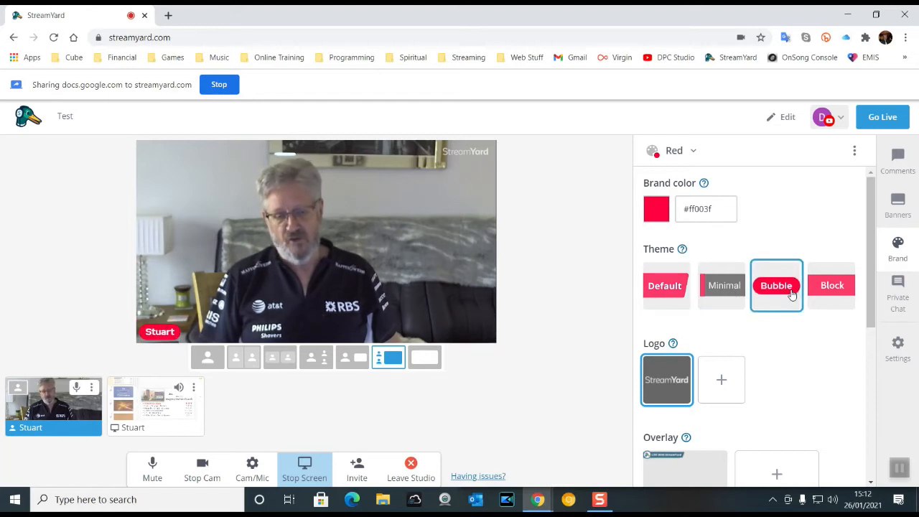
{"action": "left_click", "coordinate": [839, 294]}
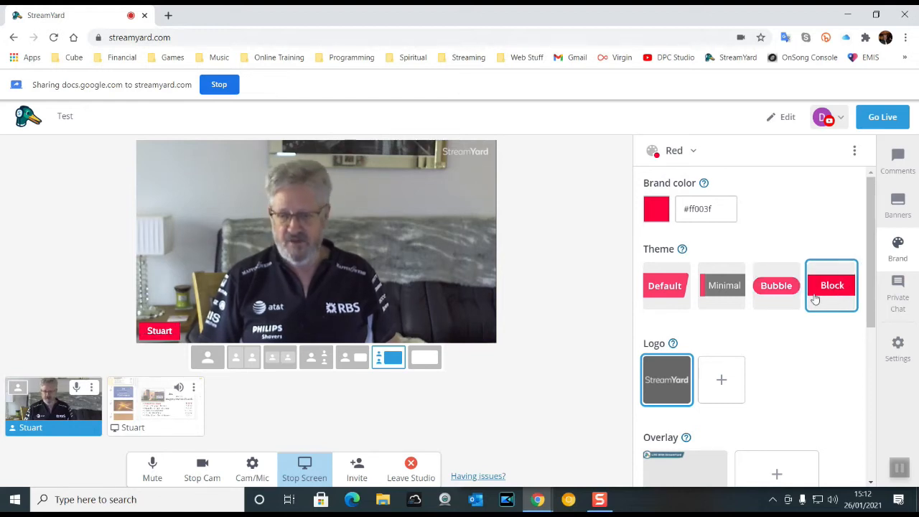
{"action": "left_click", "coordinate": [776, 299]}
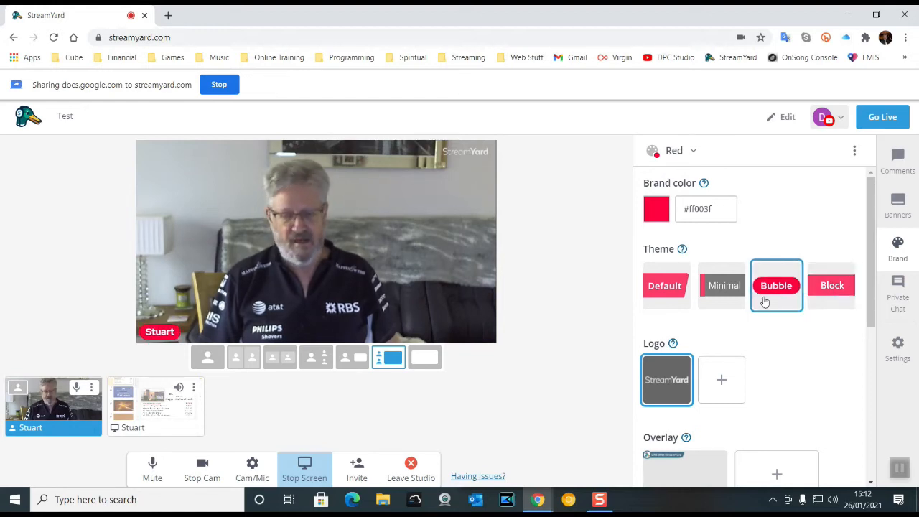
{"action": "left_click", "coordinate": [702, 301]}
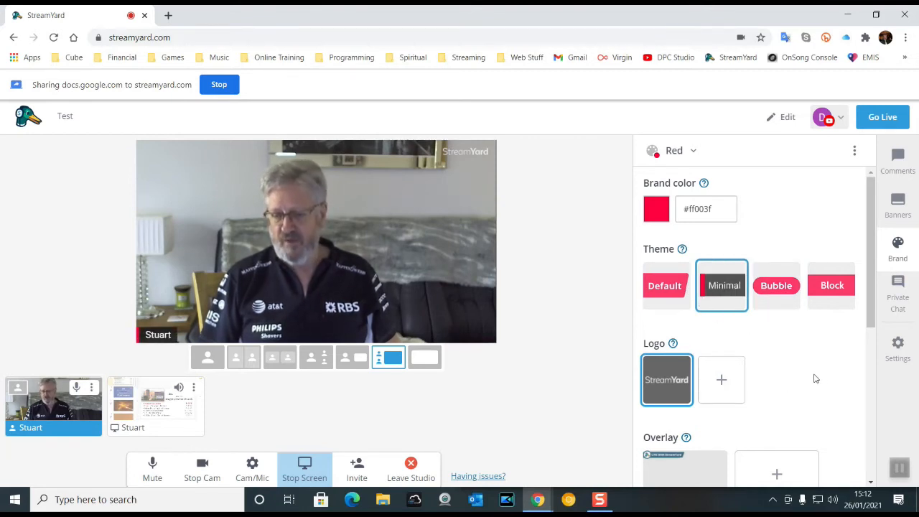
{"action": "scroll", "coordinate": [824, 366], "scroll_direction": "down", "scroll_amount": 5}
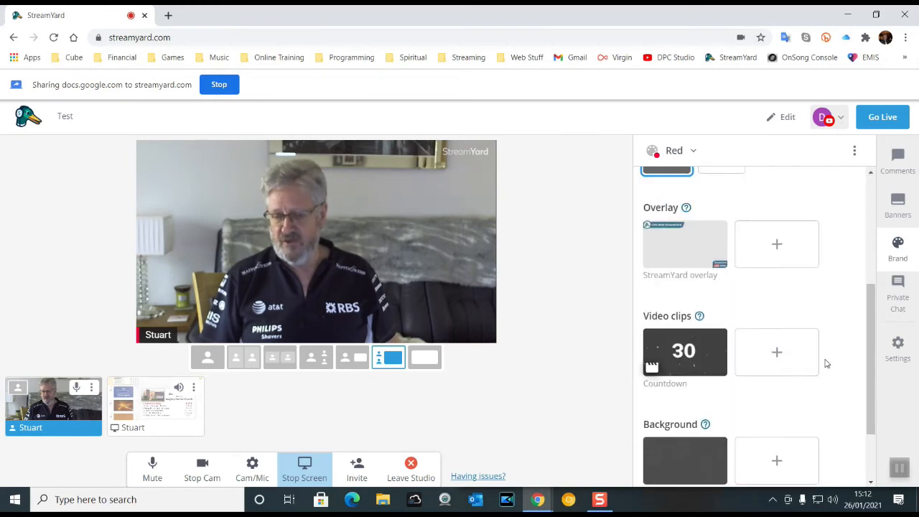
{"action": "scroll", "coordinate": [819, 352], "scroll_direction": "up", "scroll_amount": 5}
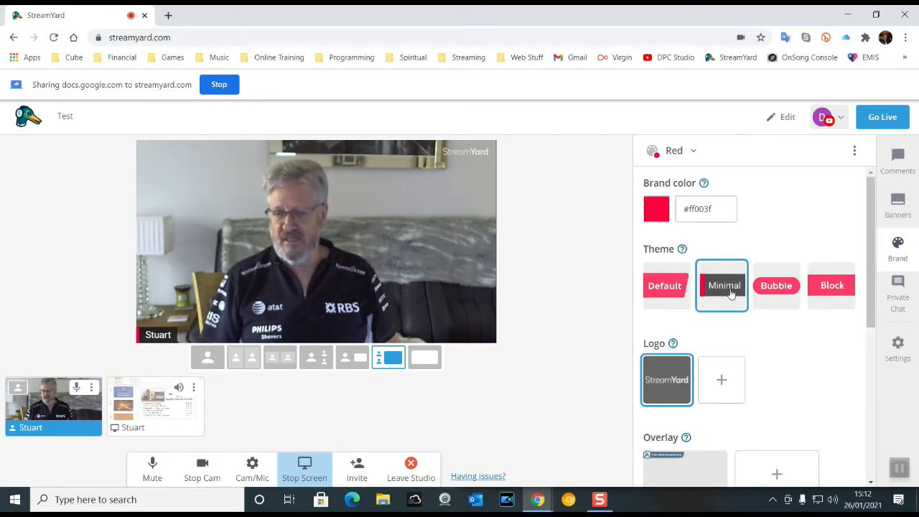
Switch to the DPC brand and apply the DPC_Overlay to the broadcast.
{"action": "left_click", "coordinate": [693, 150]}
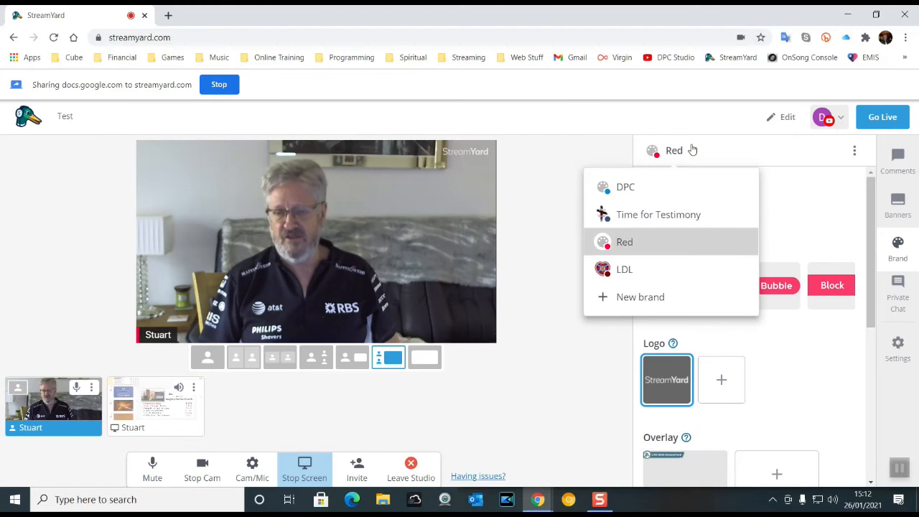
{"action": "left_click", "coordinate": [618, 187]}
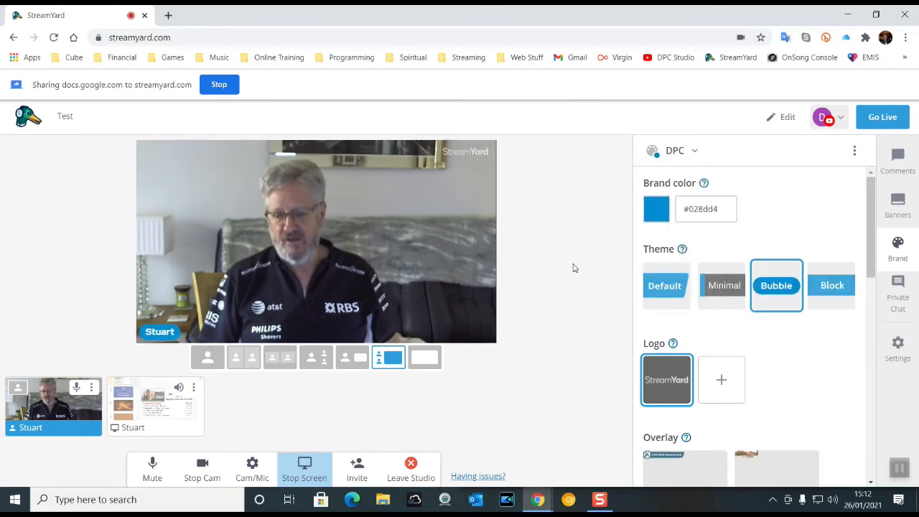
{"action": "left_click", "coordinate": [781, 475]}
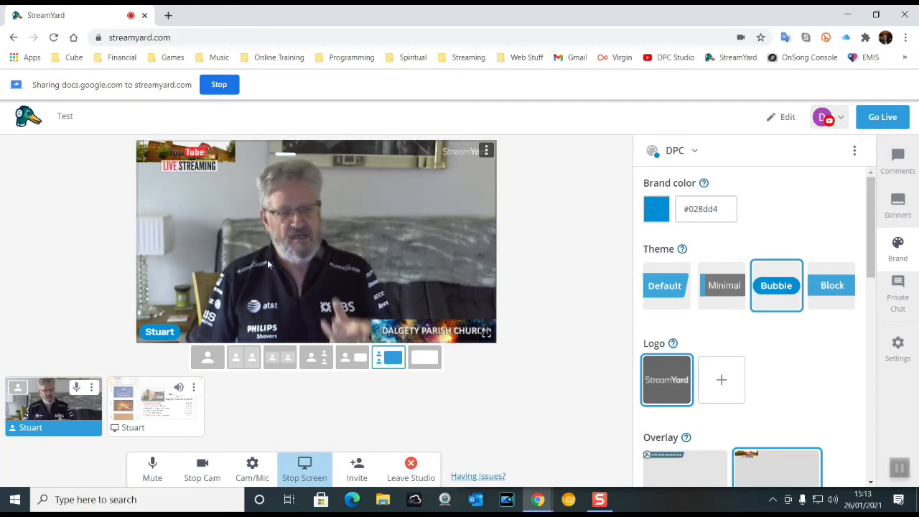
Play the names-of-jesus video clip on the broadcast, unmute the microphone during it, and stop the clip.
{"action": "scroll", "coordinate": [804, 395], "scroll_direction": "down", "scroll_amount": 3}
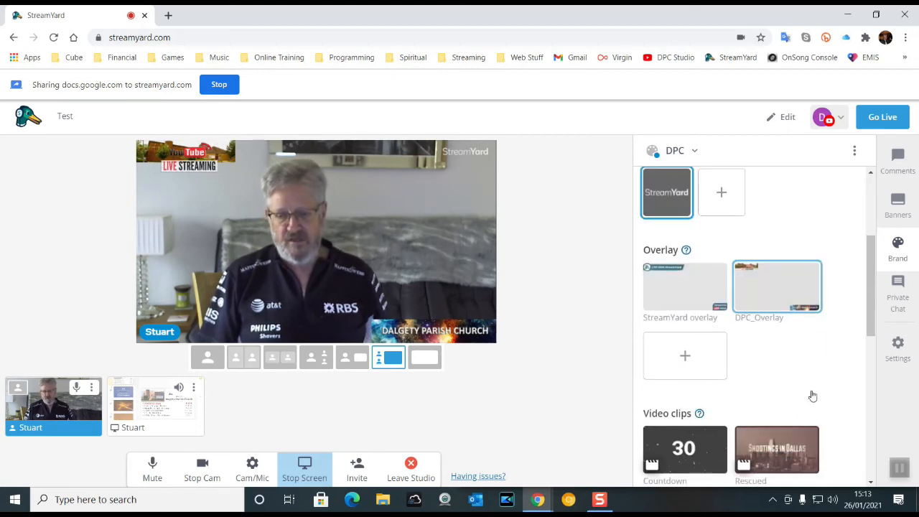
{"action": "scroll", "coordinate": [816, 378], "scroll_direction": "down", "scroll_amount": 1}
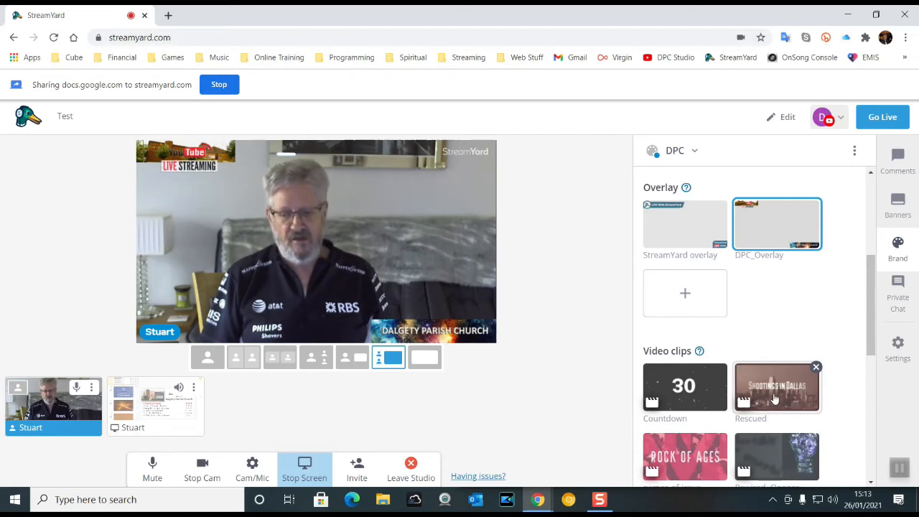
{"action": "left_click", "coordinate": [693, 455]}
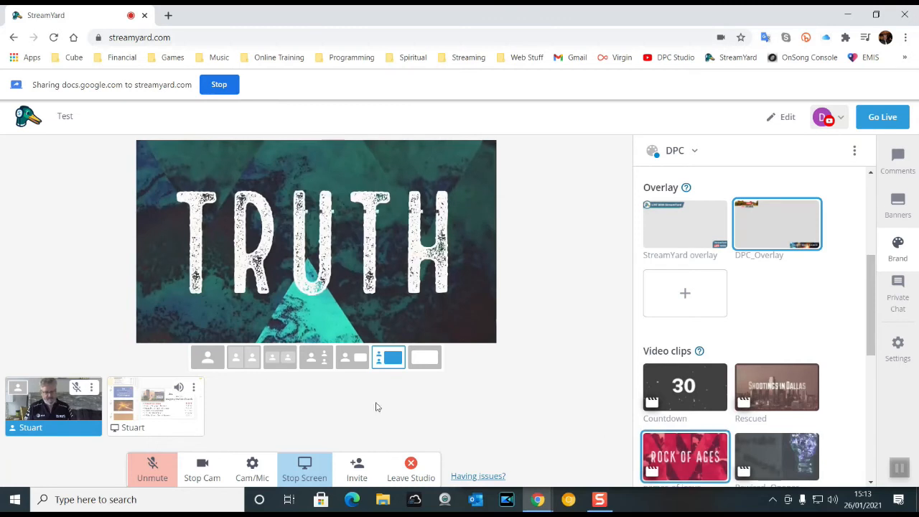
{"action": "left_click", "coordinate": [153, 474]}
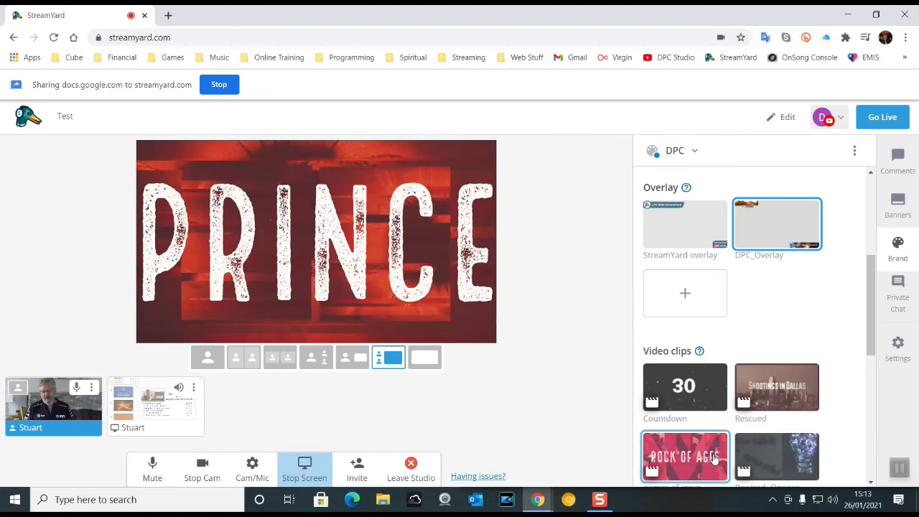
{"action": "left_click", "coordinate": [706, 460]}
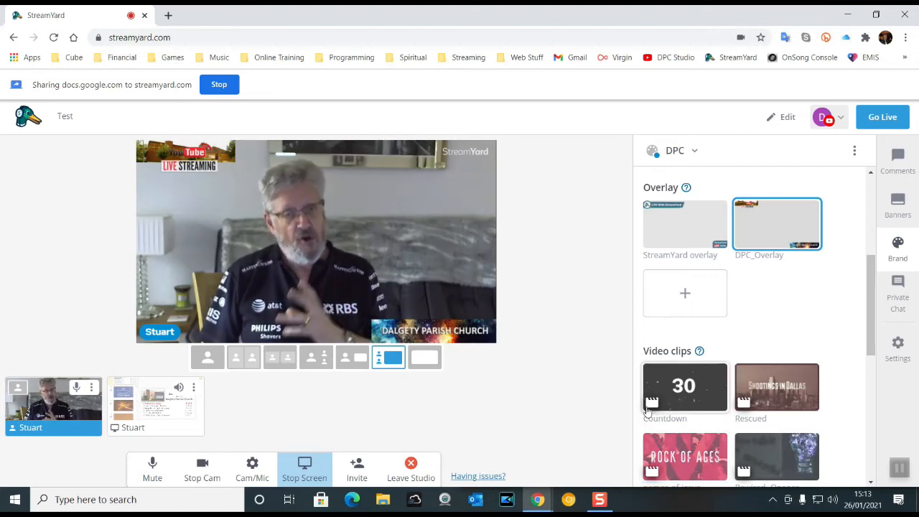
Add the shared Google Slides screen back to the stream.
{"action": "scroll", "coordinate": [671, 414], "scroll_direction": "down", "scroll_amount": 2}
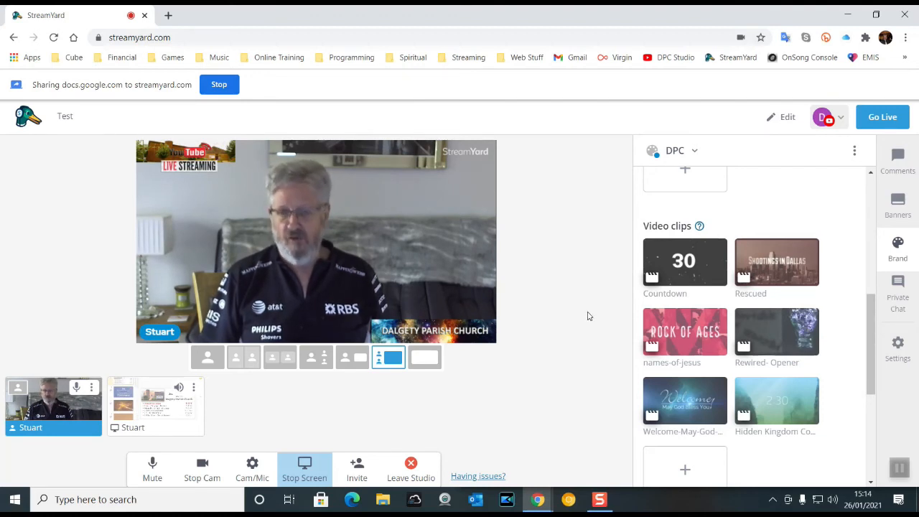
{"action": "mouse_move", "coordinate": [148, 414]}
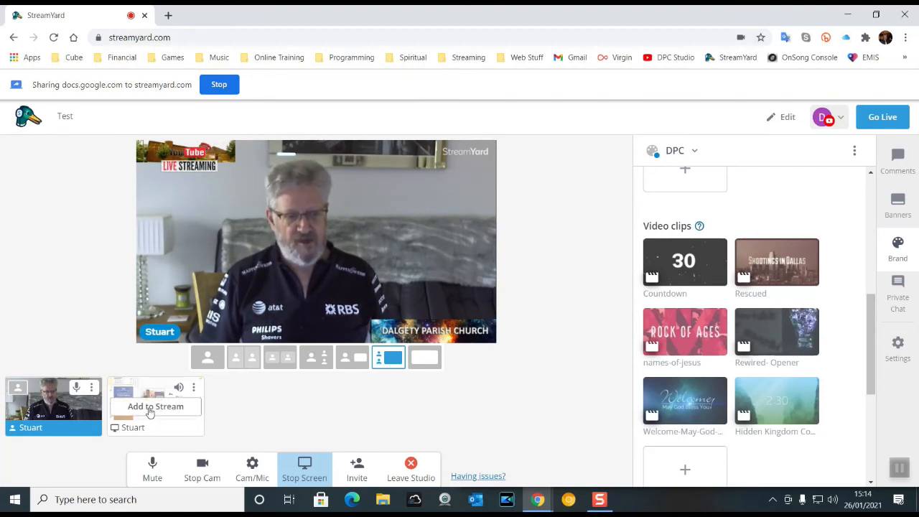
{"action": "left_click", "coordinate": [170, 412]}
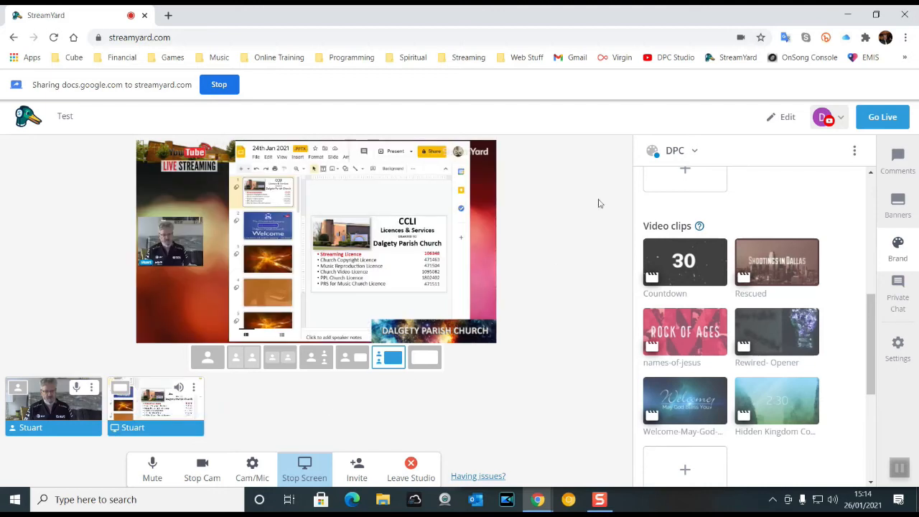
Restore the studio window beside Google Slides, switch to the 24th Jan 2021 presentation and start presenting it.
{"action": "left_click", "coordinate": [878, 14]}
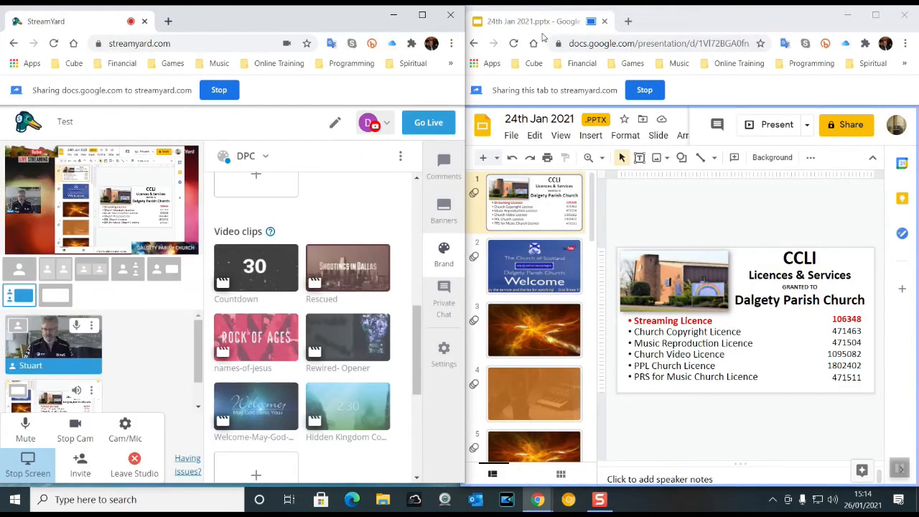
{"action": "left_click", "coordinate": [544, 36]}
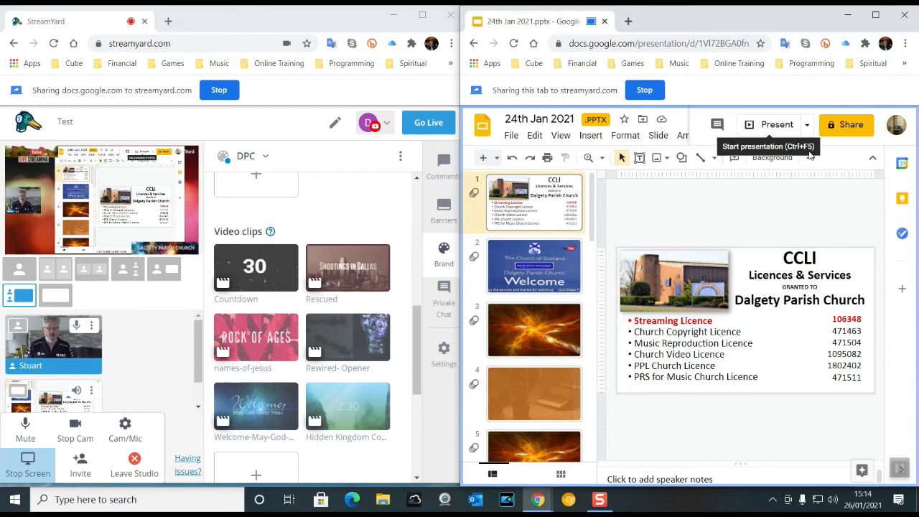
{"action": "left_click", "coordinate": [777, 127]}
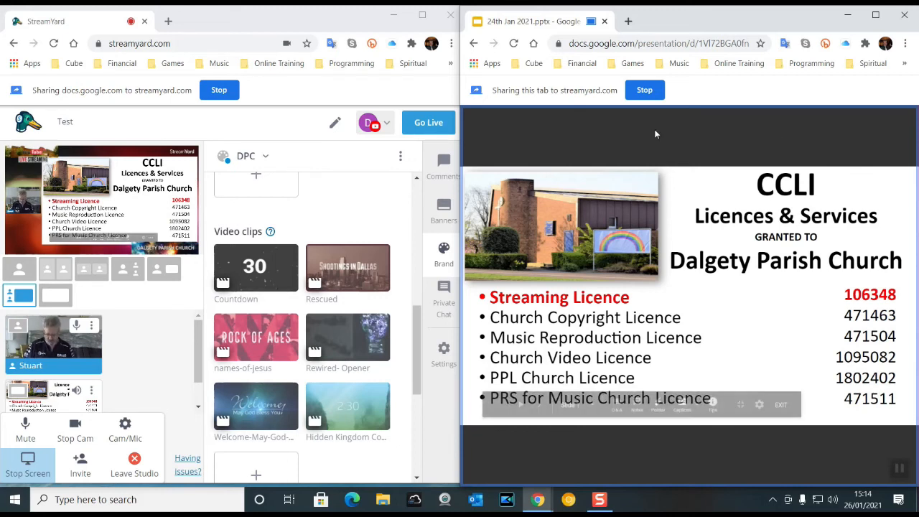
Advance the slideshow from the CCLI licences slide to the embedded video slide and on to the slide after it.
{"action": "key", "text": "Right"}
{"action": "key", "text": "Right"}
{"action": "key", "text": "Right"}
{"action": "key", "text": "Right"}
{"action": "key", "text": "Right"}
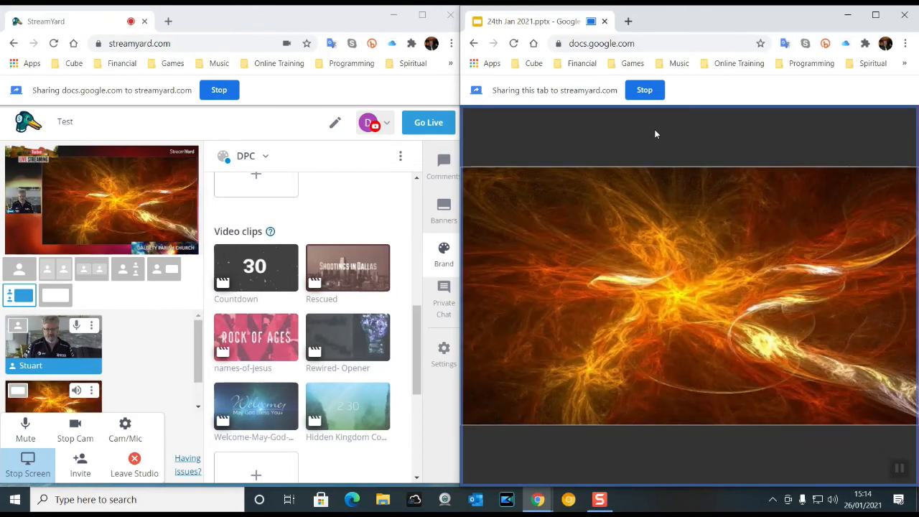
{"action": "key", "text": "Right"}
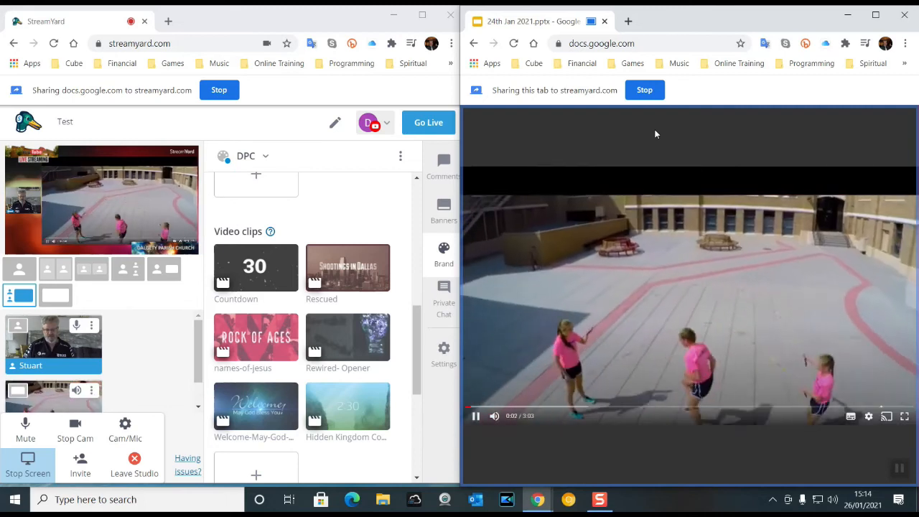
{"action": "key", "text": "Right"}
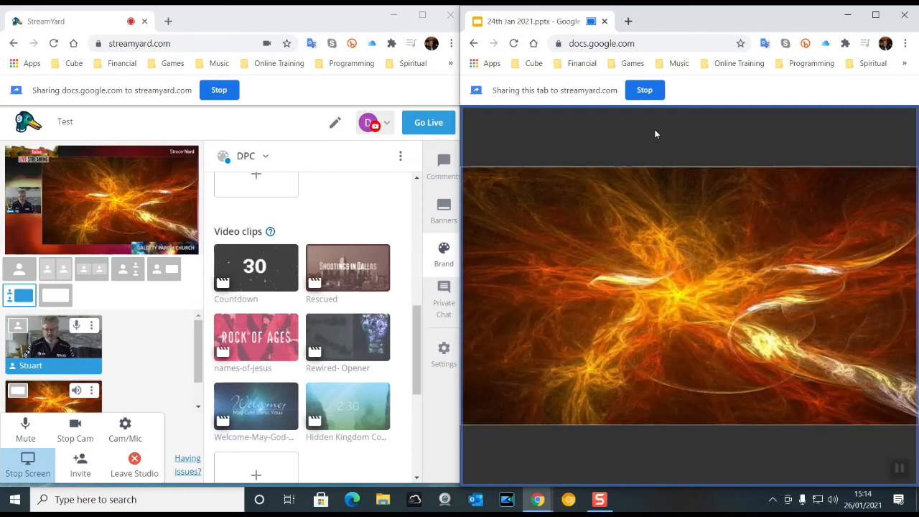
Play the Psalm 62 video slide full-frame on the broadcast with the microphone muted, and return to the solo camera layout.
{"action": "key", "text": "Right"}
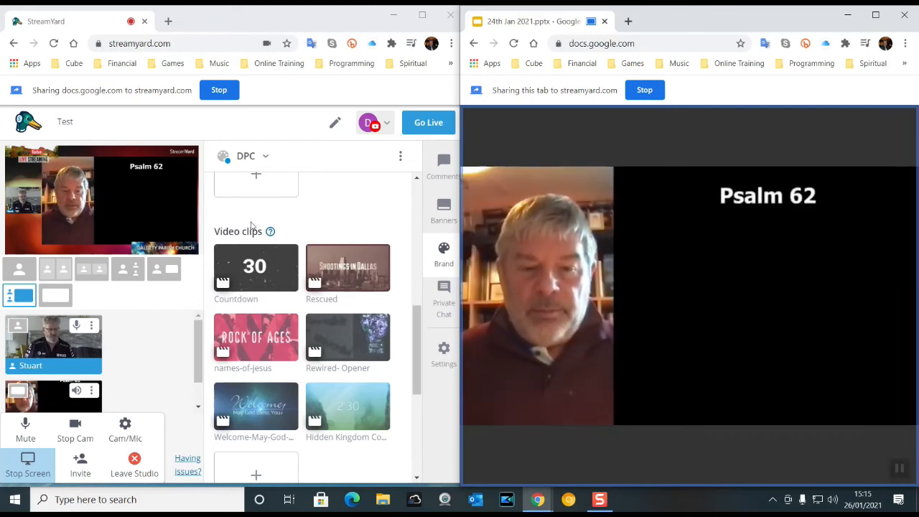
{"action": "left_click", "coordinate": [61, 299]}
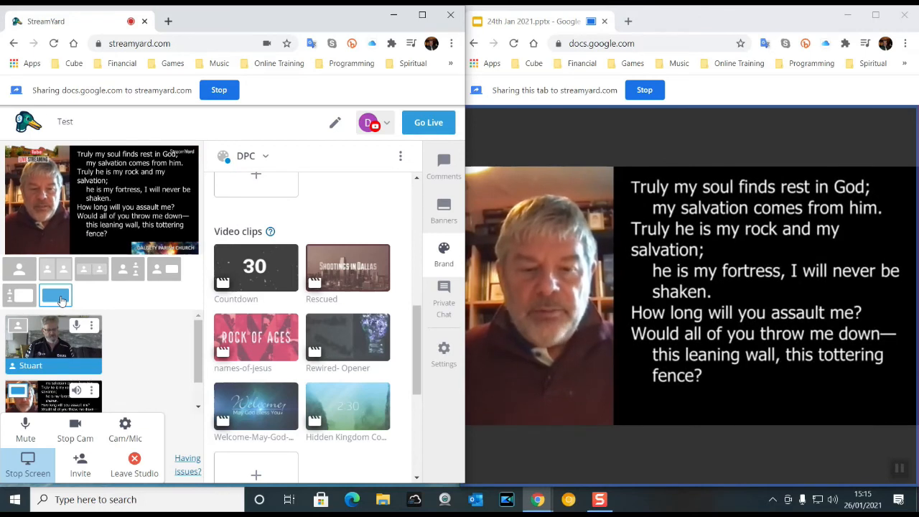
{"action": "left_click", "coordinate": [26, 431]}
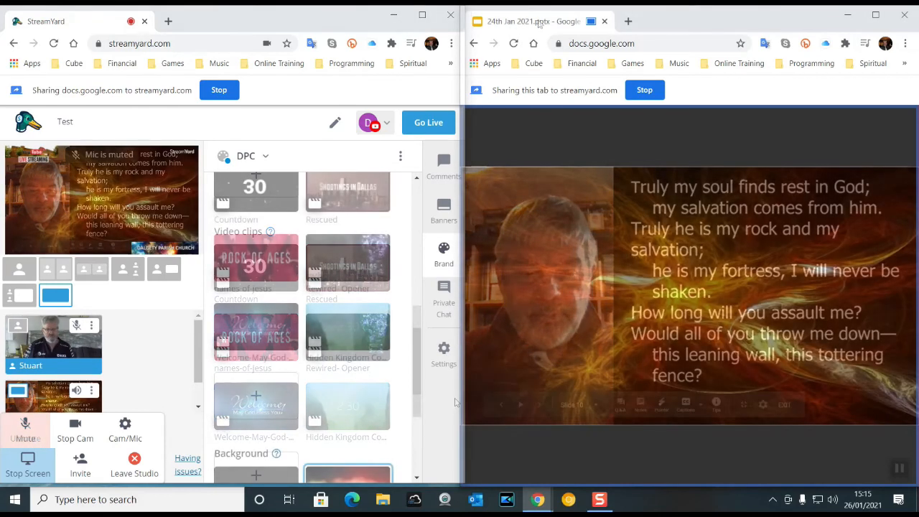
{"action": "mouse_move", "coordinate": [75, 350]}
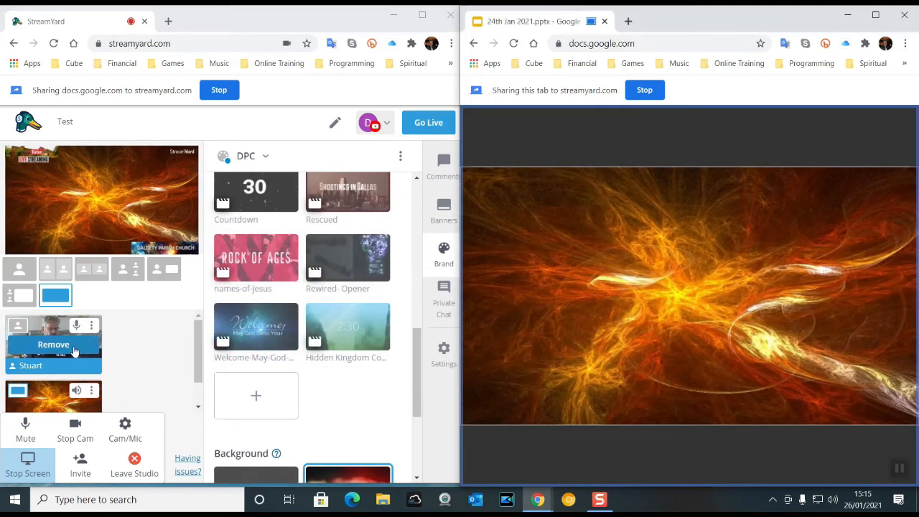
{"action": "left_click", "coordinate": [18, 271]}
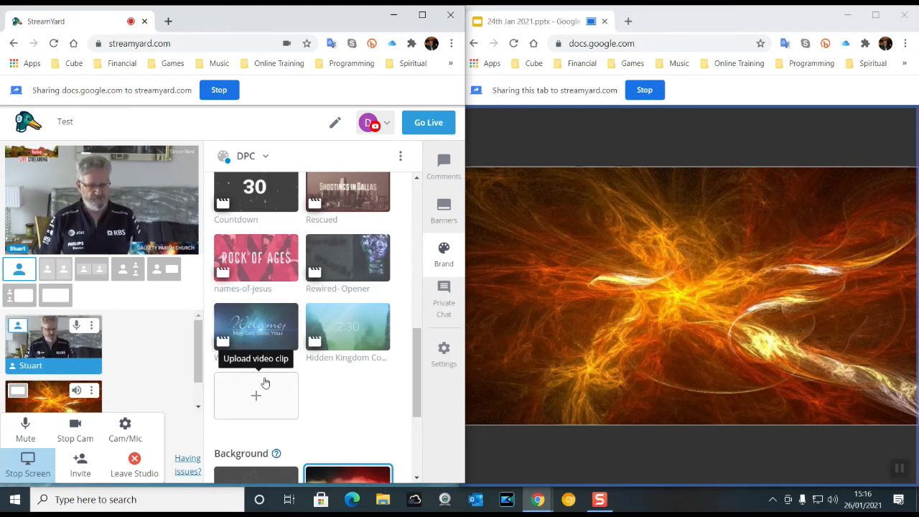
Set the background to DPC Universe and show it in the camera-beside-screen layout and the large-screen layout with small camera.
{"action": "scroll", "coordinate": [266, 383], "scroll_direction": "down", "scroll_amount": 1}
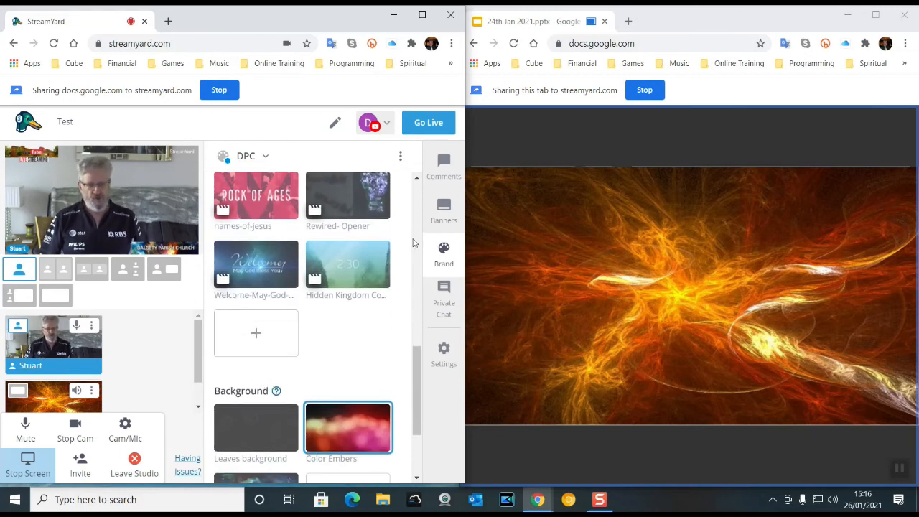
{"action": "scroll", "coordinate": [242, 345], "scroll_direction": "down", "scroll_amount": 2}
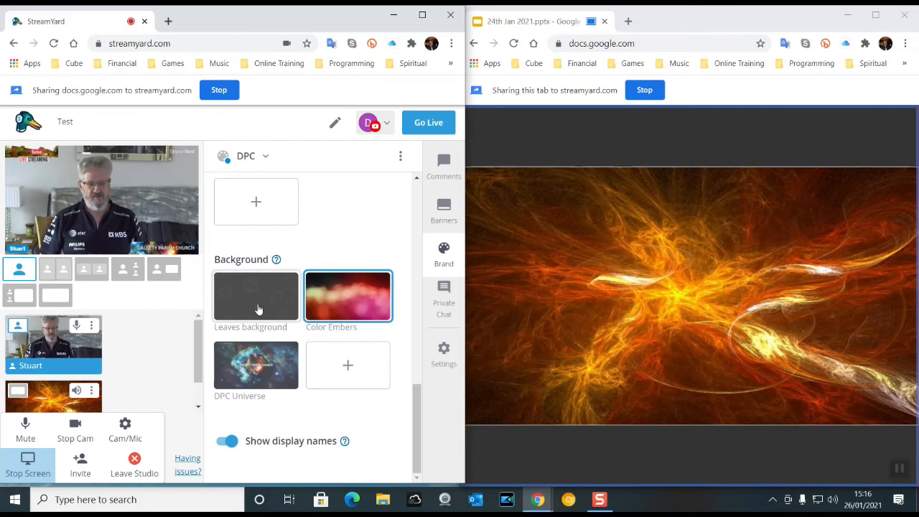
{"action": "left_click", "coordinate": [250, 364]}
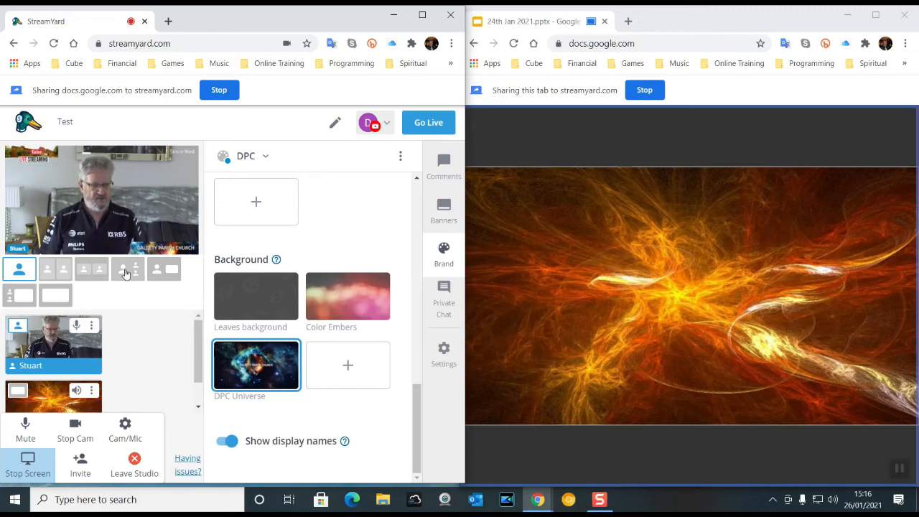
{"action": "left_click", "coordinate": [164, 271]}
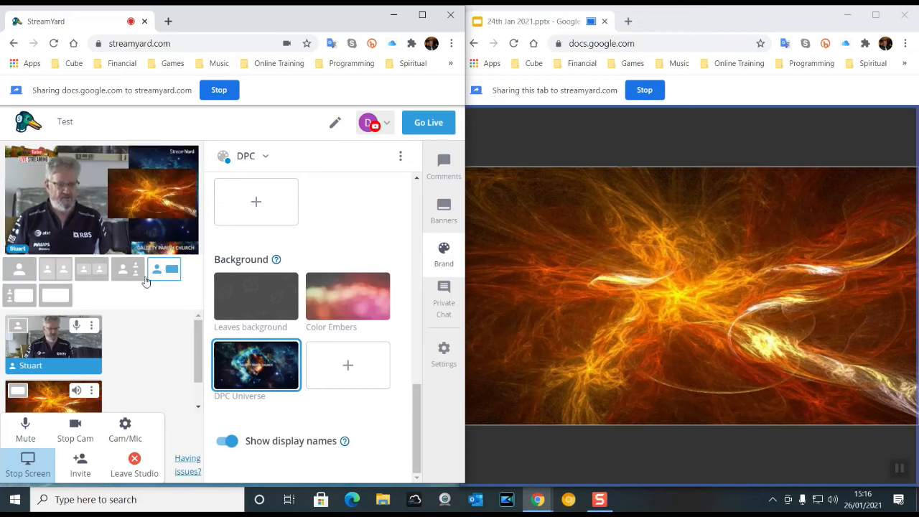
{"action": "left_click", "coordinate": [6, 298]}
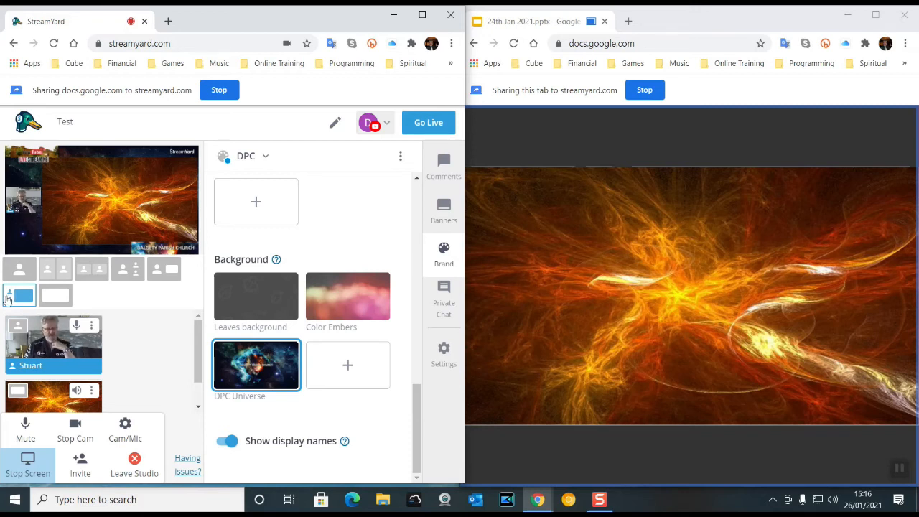
Try the Leaves background, return the background to Color Embers, and turn off the DPC_Overlay overlay.
{"action": "left_click", "coordinate": [263, 305]}
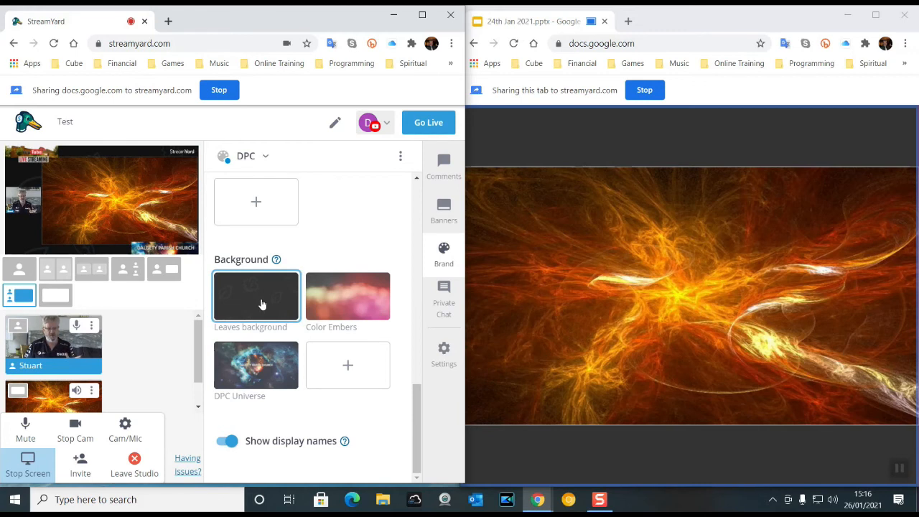
{"action": "left_click", "coordinate": [372, 305]}
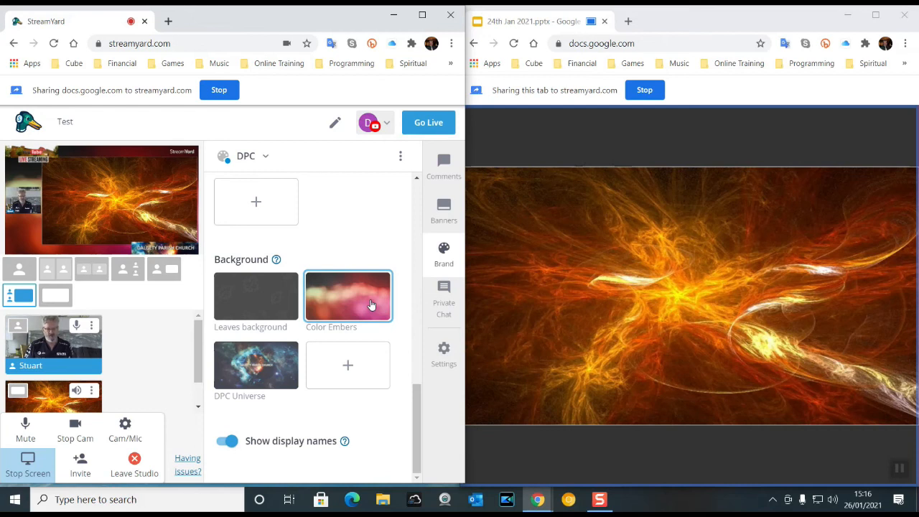
{"action": "scroll", "coordinate": [351, 320], "scroll_direction": "up", "scroll_amount": 9}
{"action": "scroll", "coordinate": [358, 325], "scroll_direction": "down", "scroll_amount": 3}
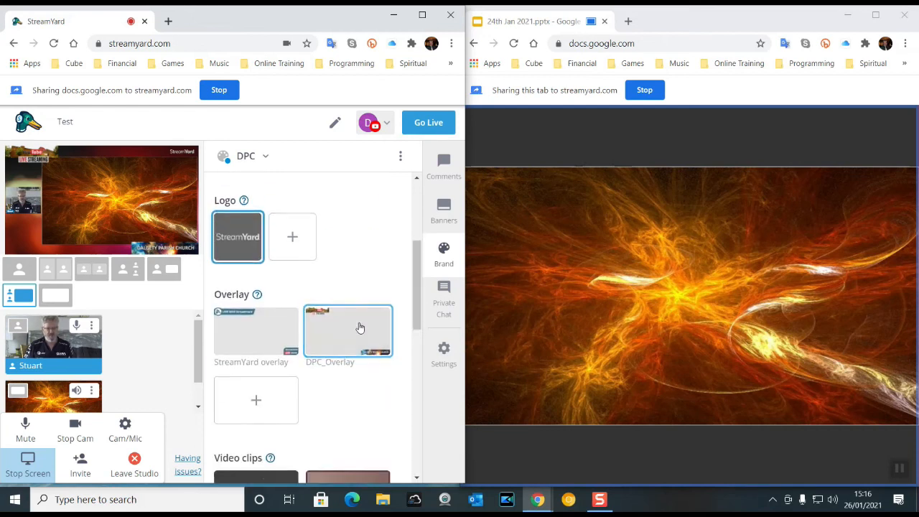
{"action": "left_click", "coordinate": [353, 282]}
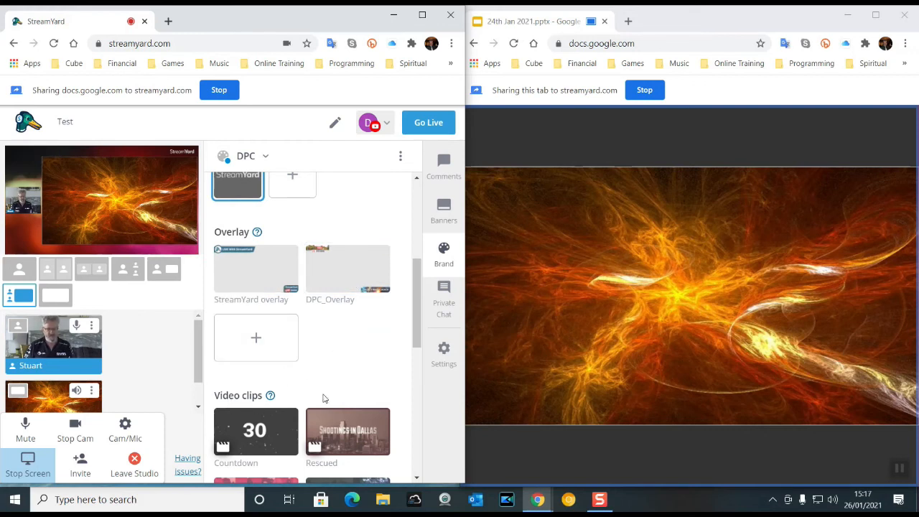
Open the private chat, and remove the shared screen from the stream in the maximised studio window.
{"action": "left_click", "coordinate": [445, 304]}
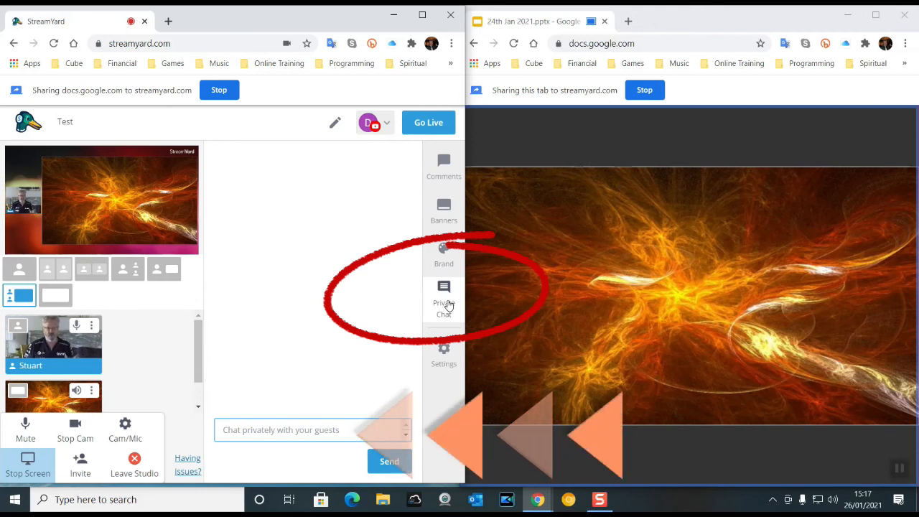
{"action": "left_click", "coordinate": [422, 14]}
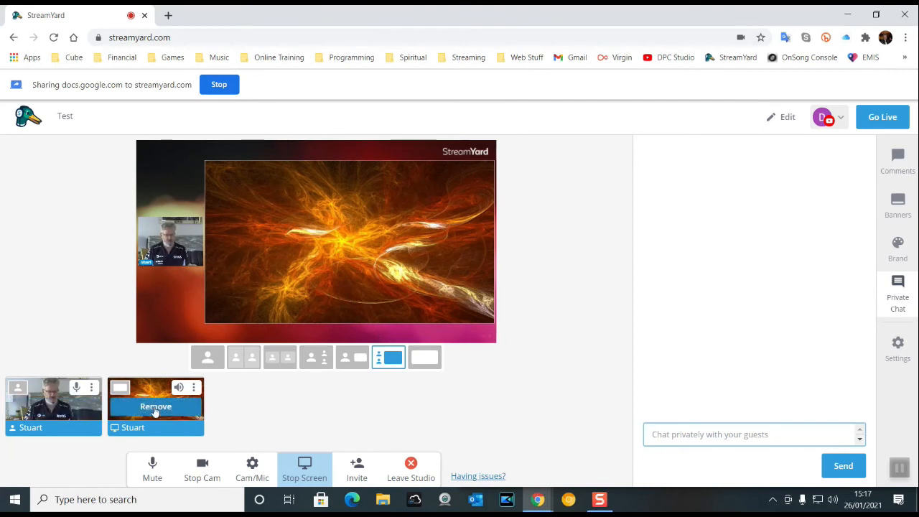
{"action": "left_click", "coordinate": [156, 407]}
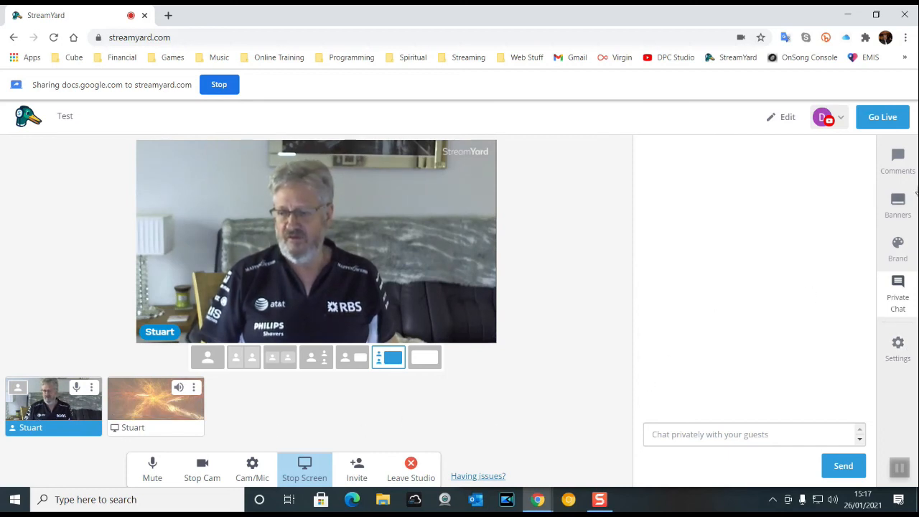
View the viewer comments area and look through the saved Church Service banners.
{"action": "left_click", "coordinate": [896, 162]}
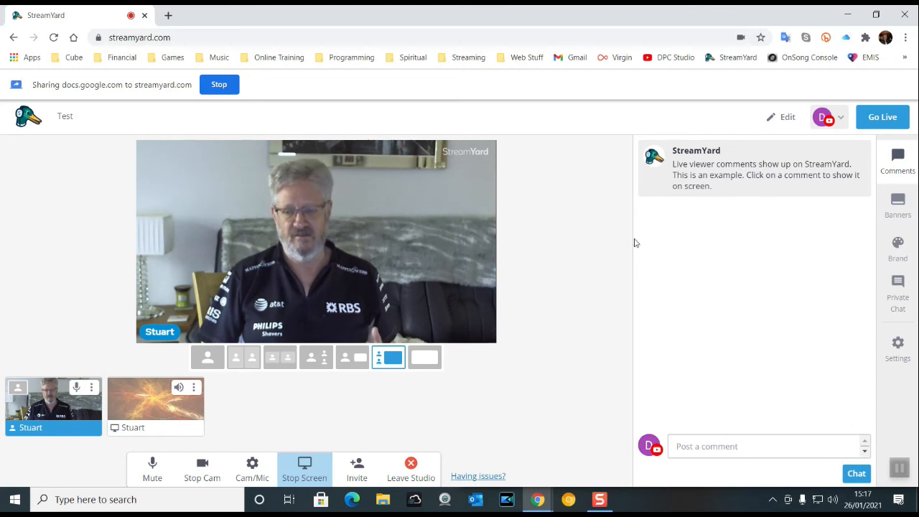
{"action": "left_click", "coordinate": [897, 202]}
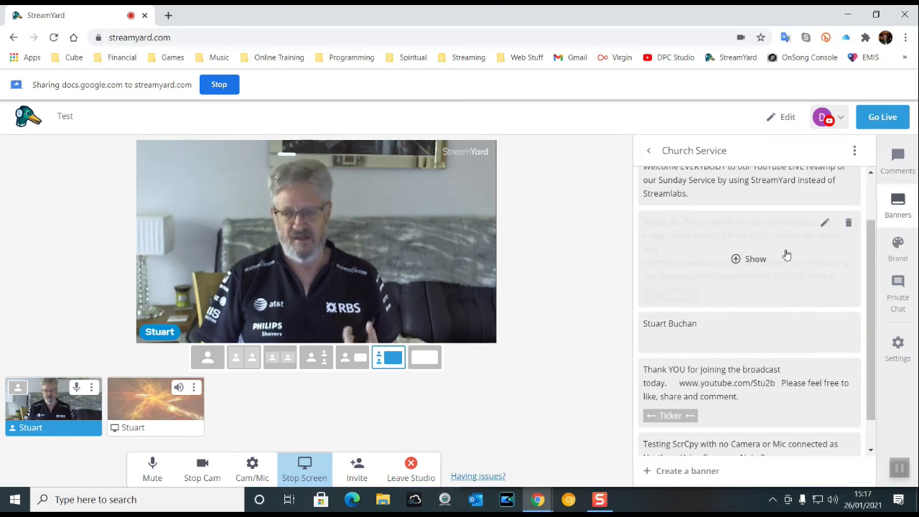
{"action": "mouse_move", "coordinate": [690, 174]}
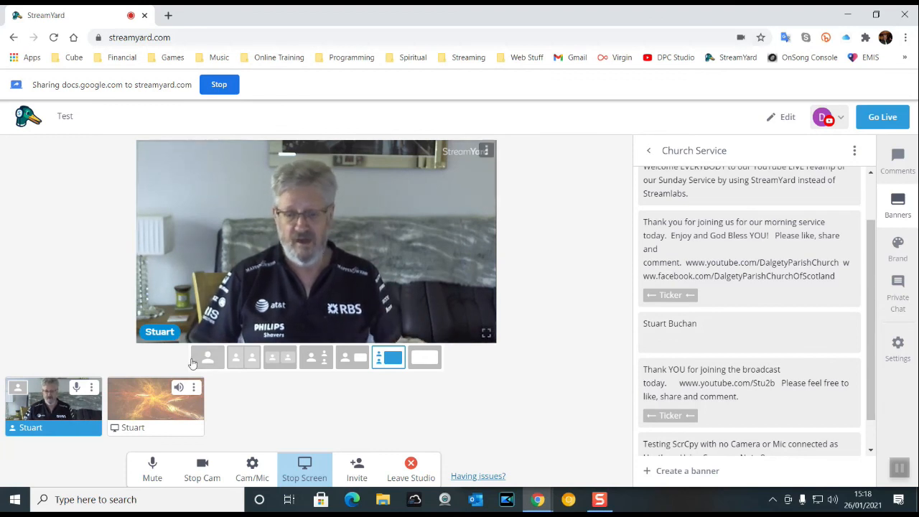
{"action": "scroll", "coordinate": [709, 335], "scroll_direction": "down", "scroll_amount": 1}
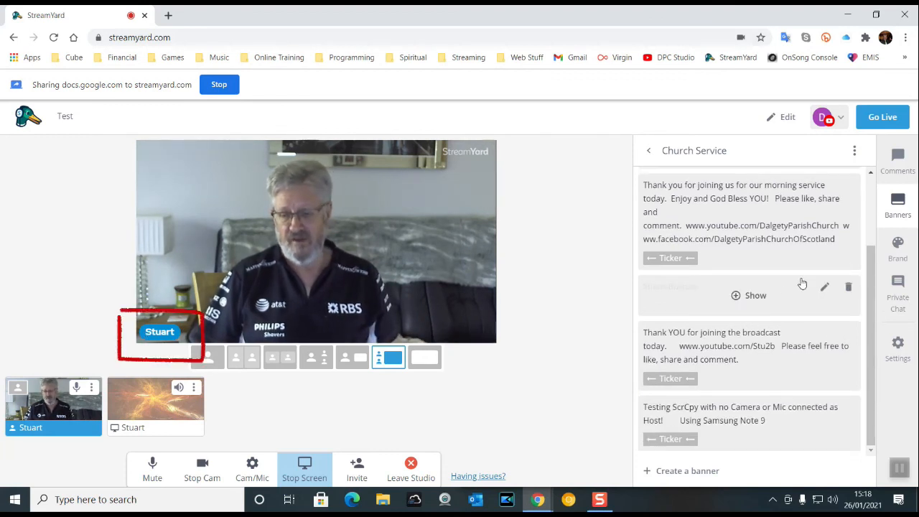
Turn off the showing of display names in the DPC brand.
{"action": "left_click", "coordinate": [898, 245]}
{"action": "scroll", "coordinate": [796, 298], "scroll_direction": "down", "scroll_amount": 5}
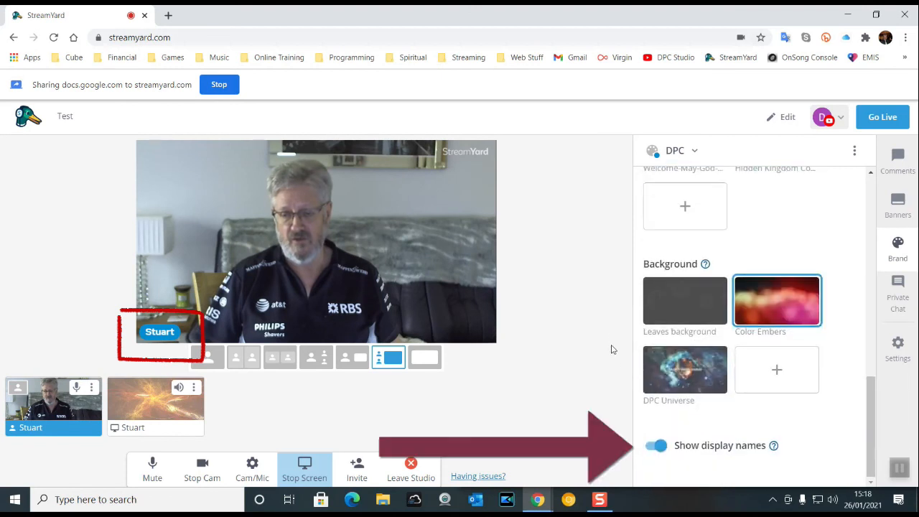
{"action": "left_click", "coordinate": [652, 447]}
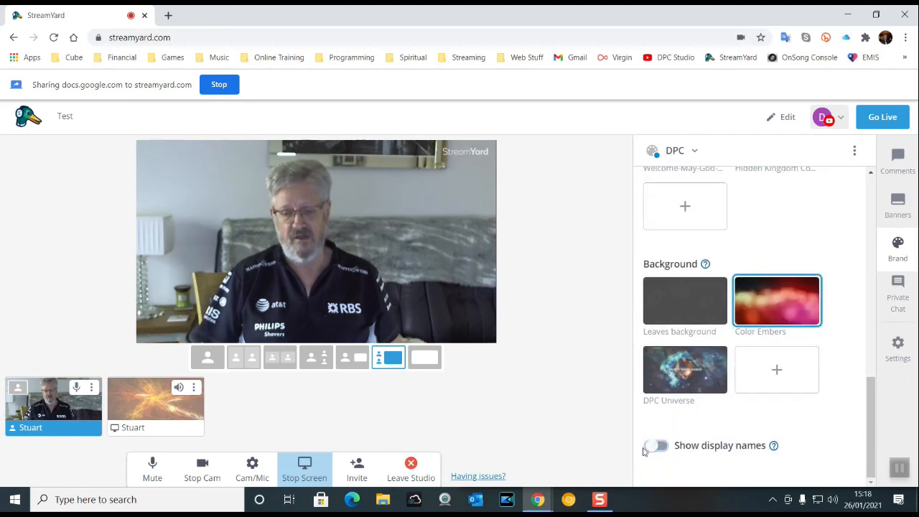